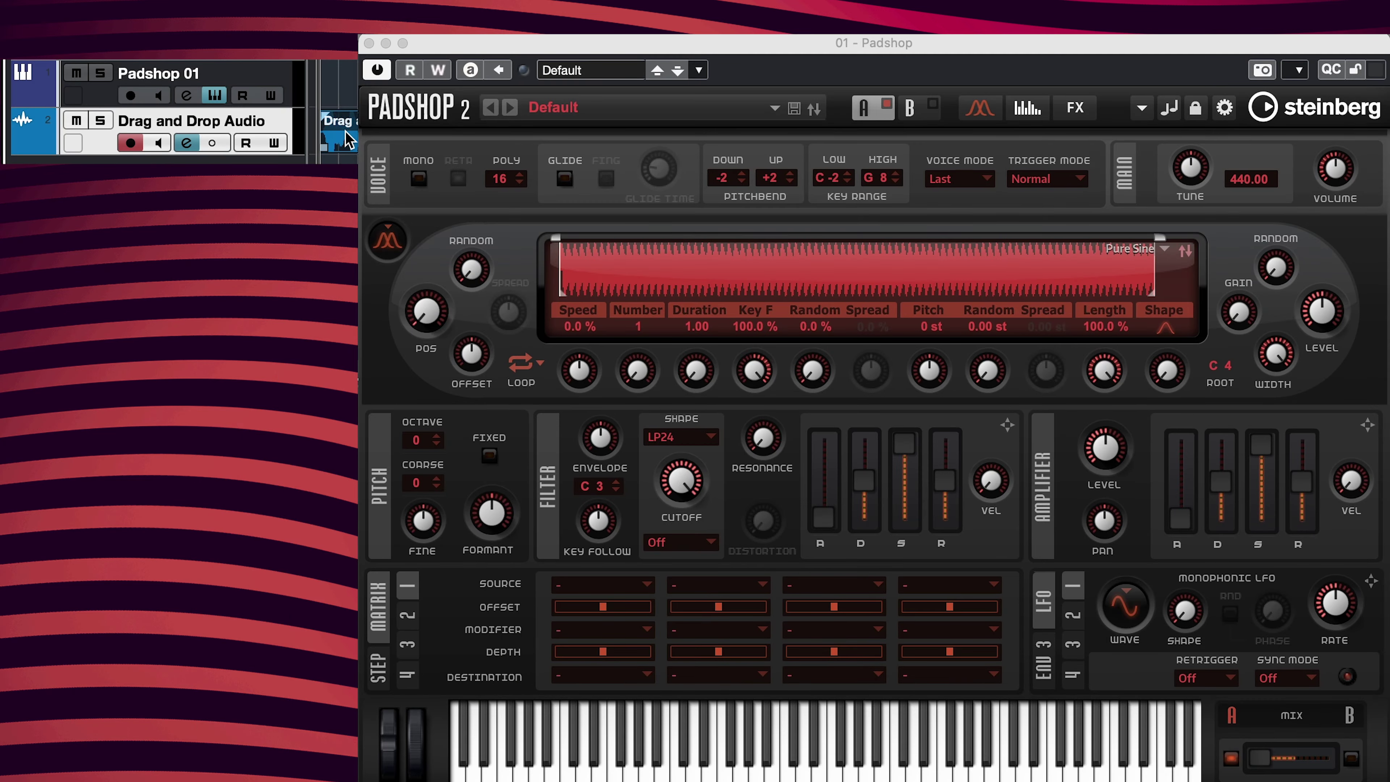
Open the Padshop 2 window and expand User Samples in its sample browser.
drag(347, 139, 608, 276)
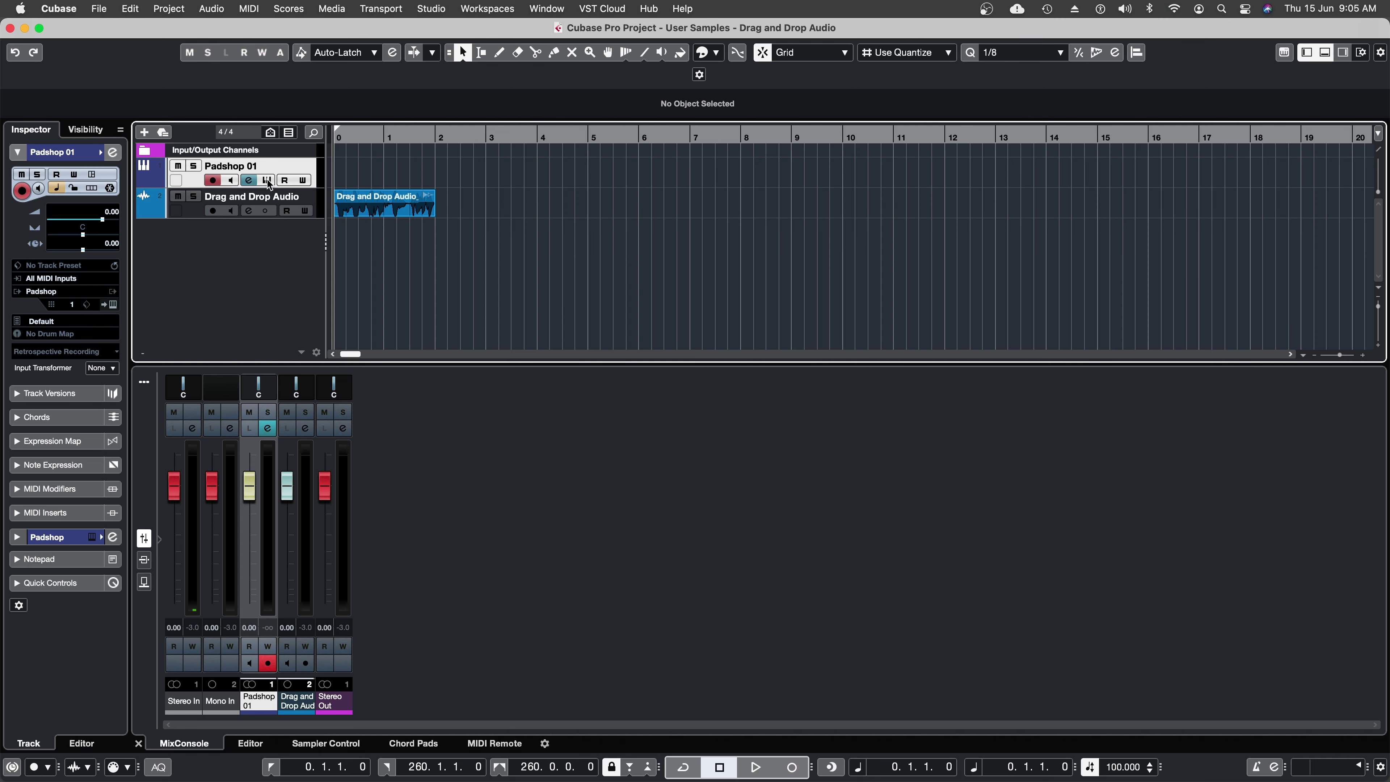
click(267, 181)
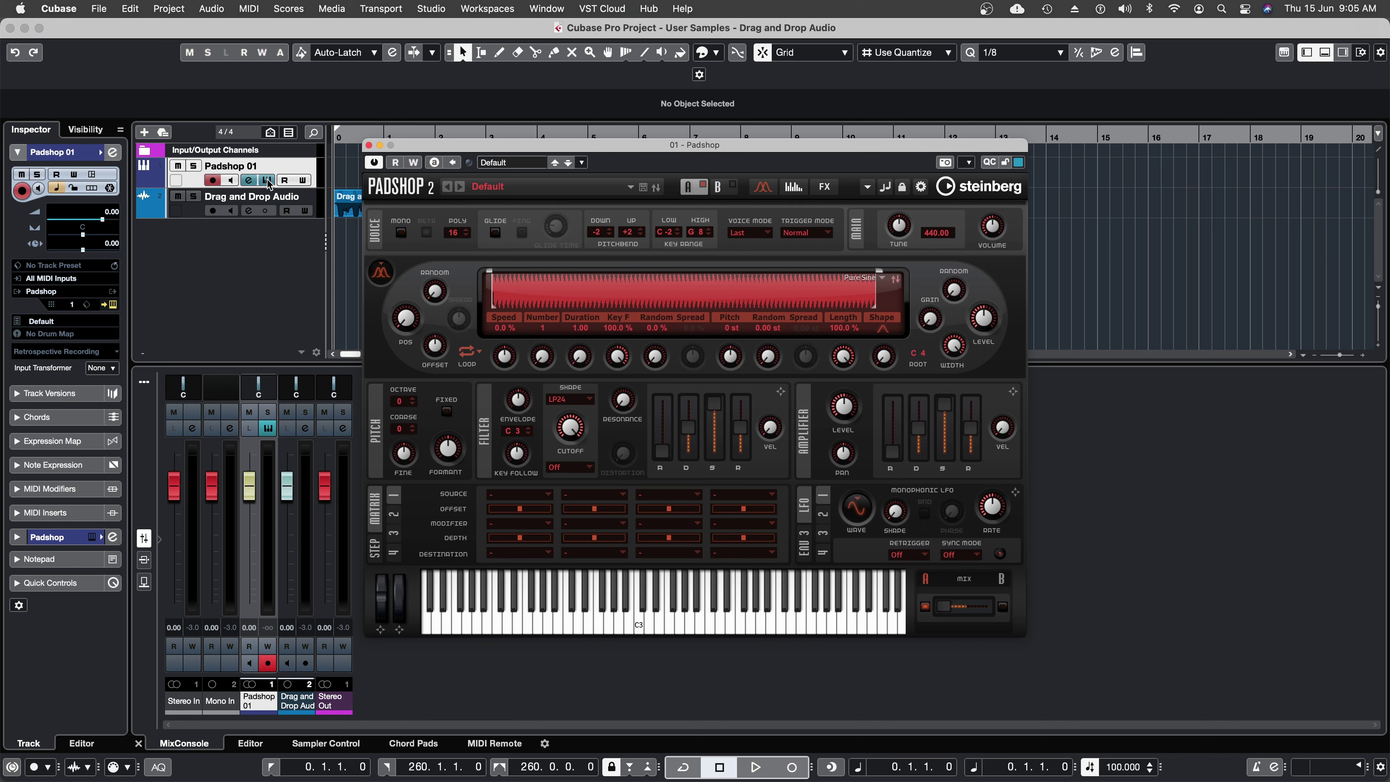
click(882, 280)
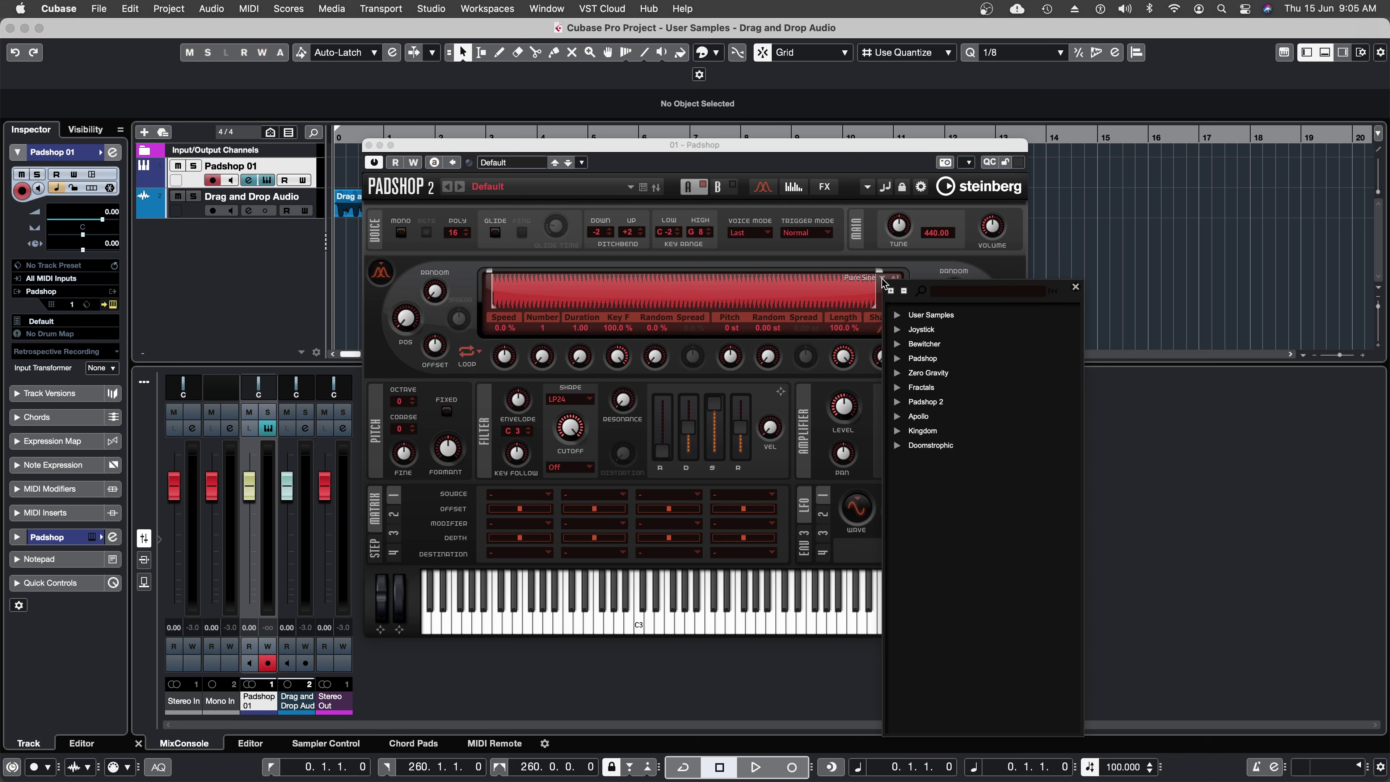
click(897, 315)
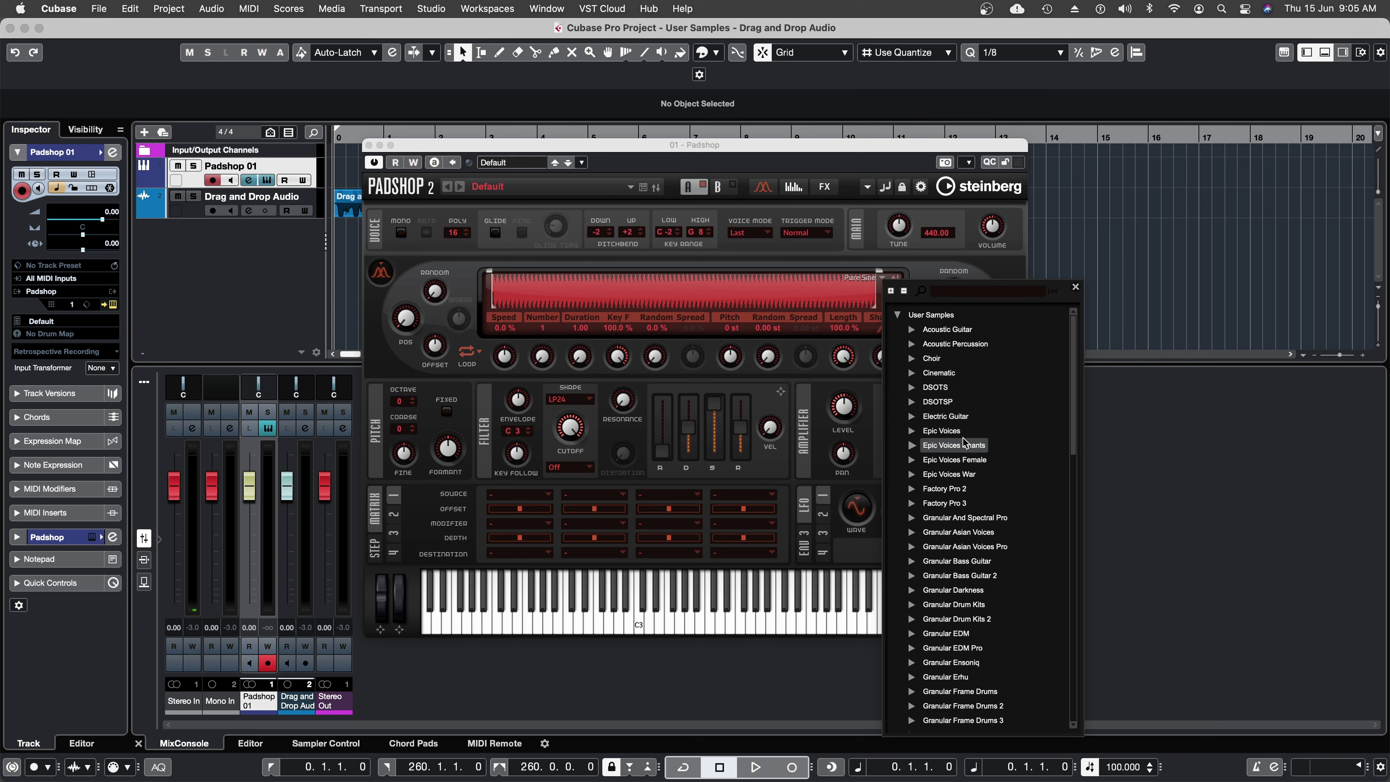
Close the sample browser and drag the Drag and Drop Audio event onto Padshop's sample display.
scroll(964, 445, down, 15)
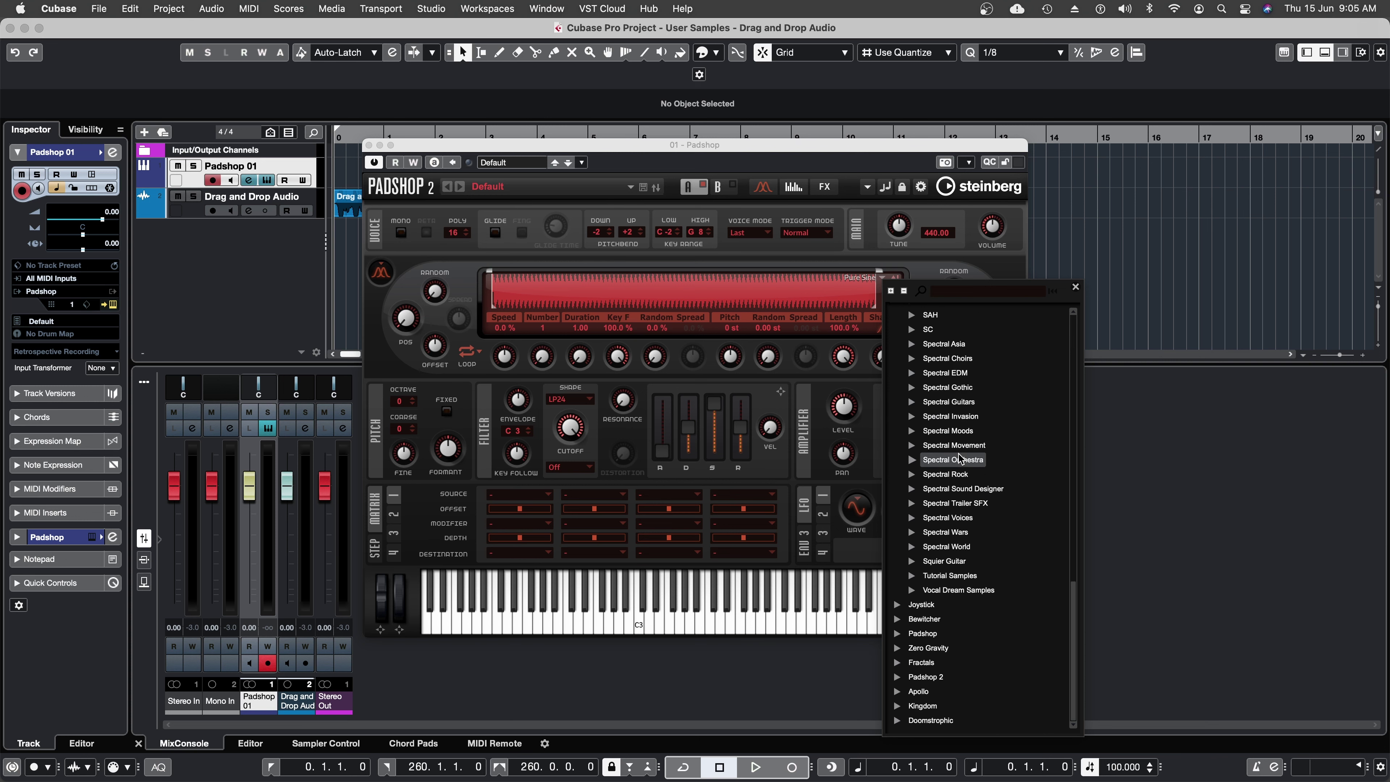
scroll(961, 459, up, 15)
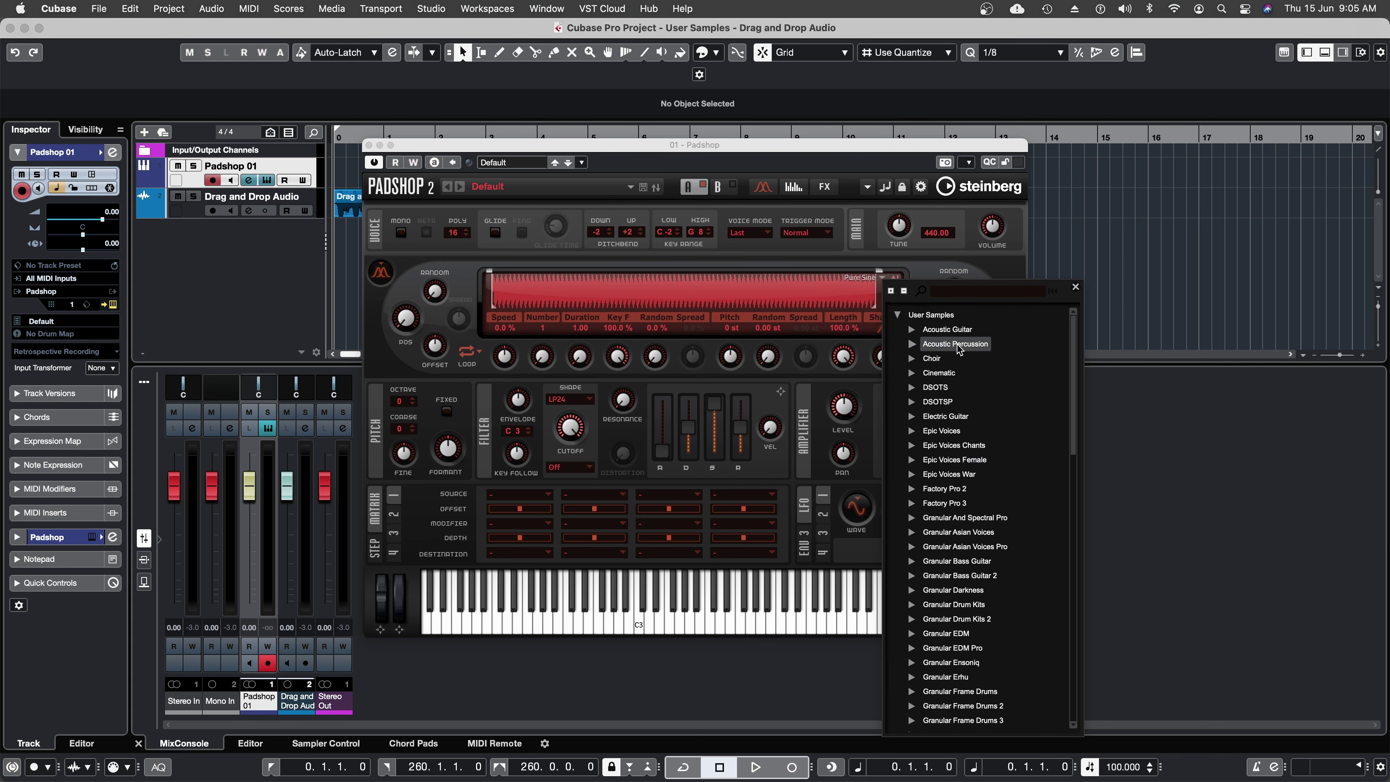
scroll(958, 459, down, 15)
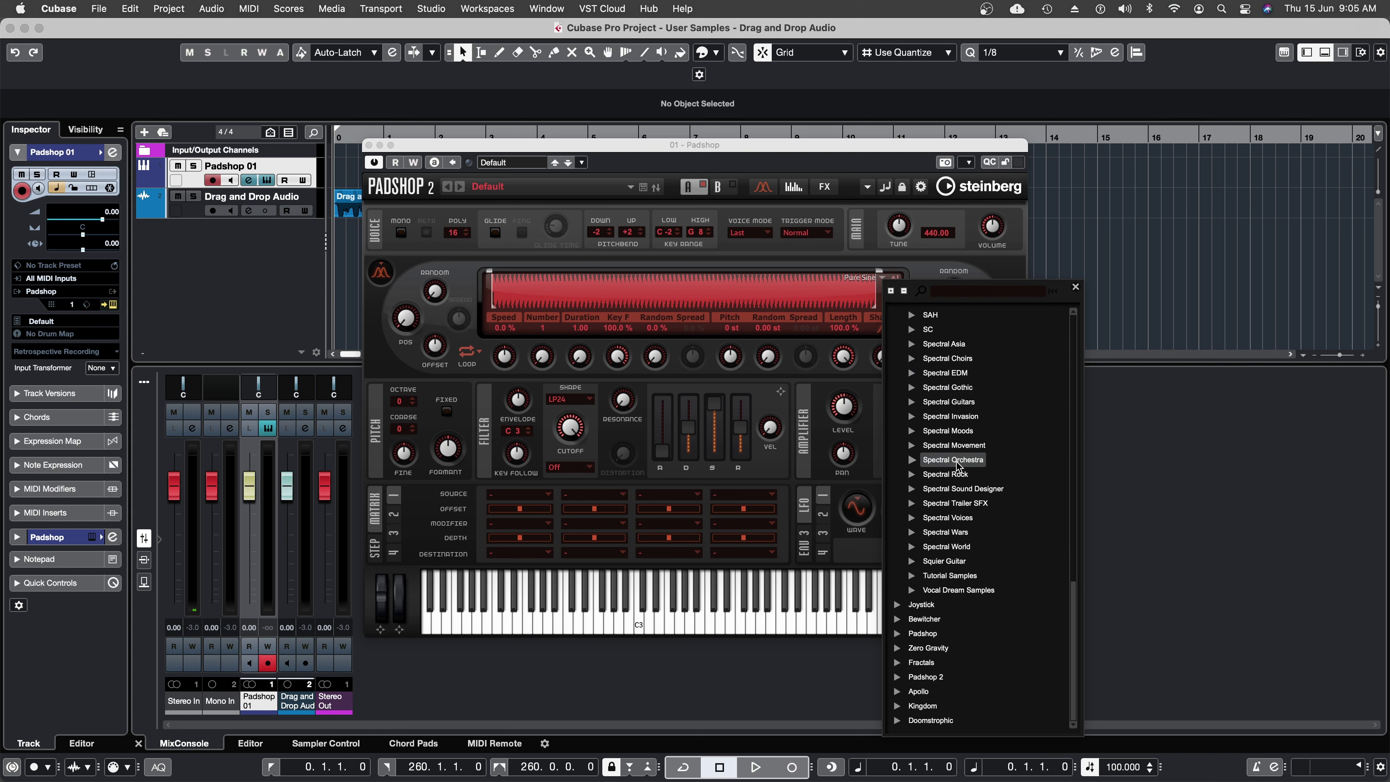
scroll(958, 467, up, 15)
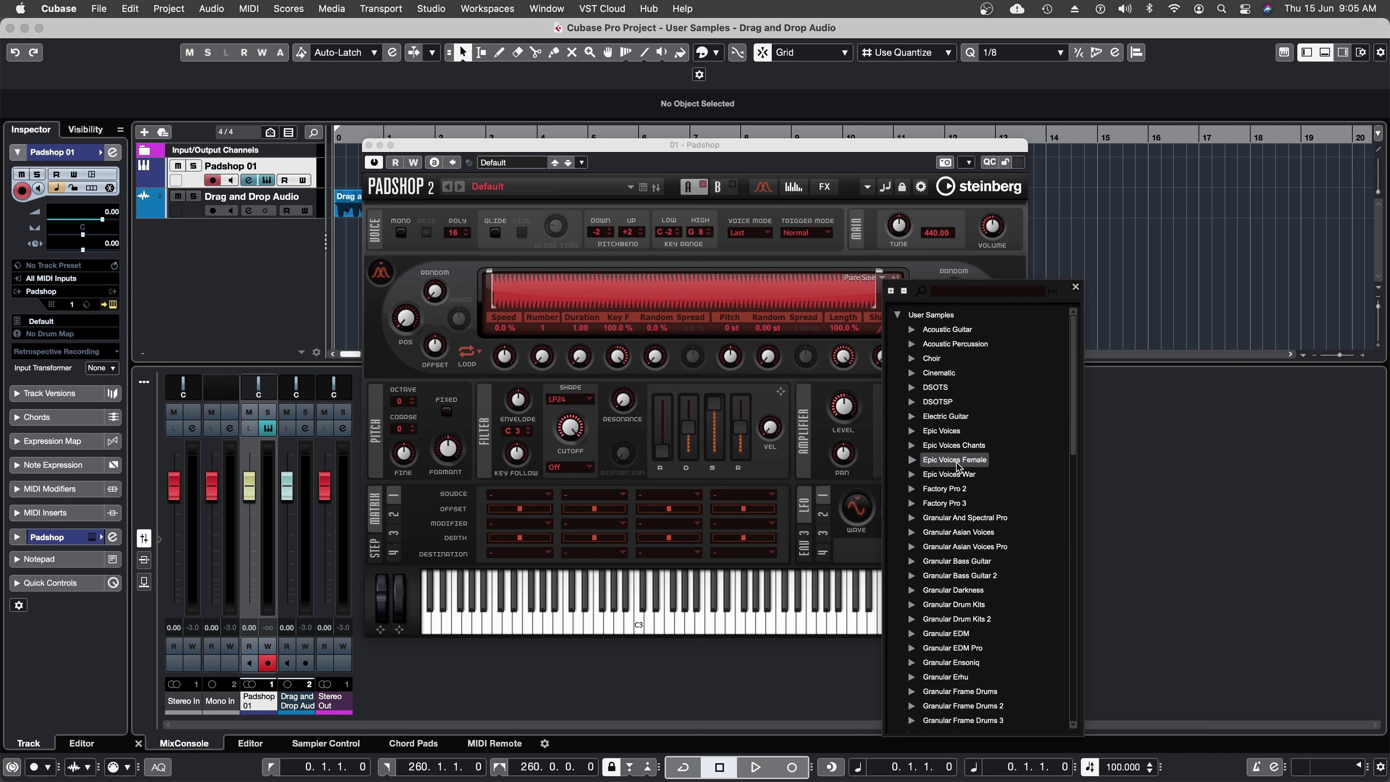
click(897, 315)
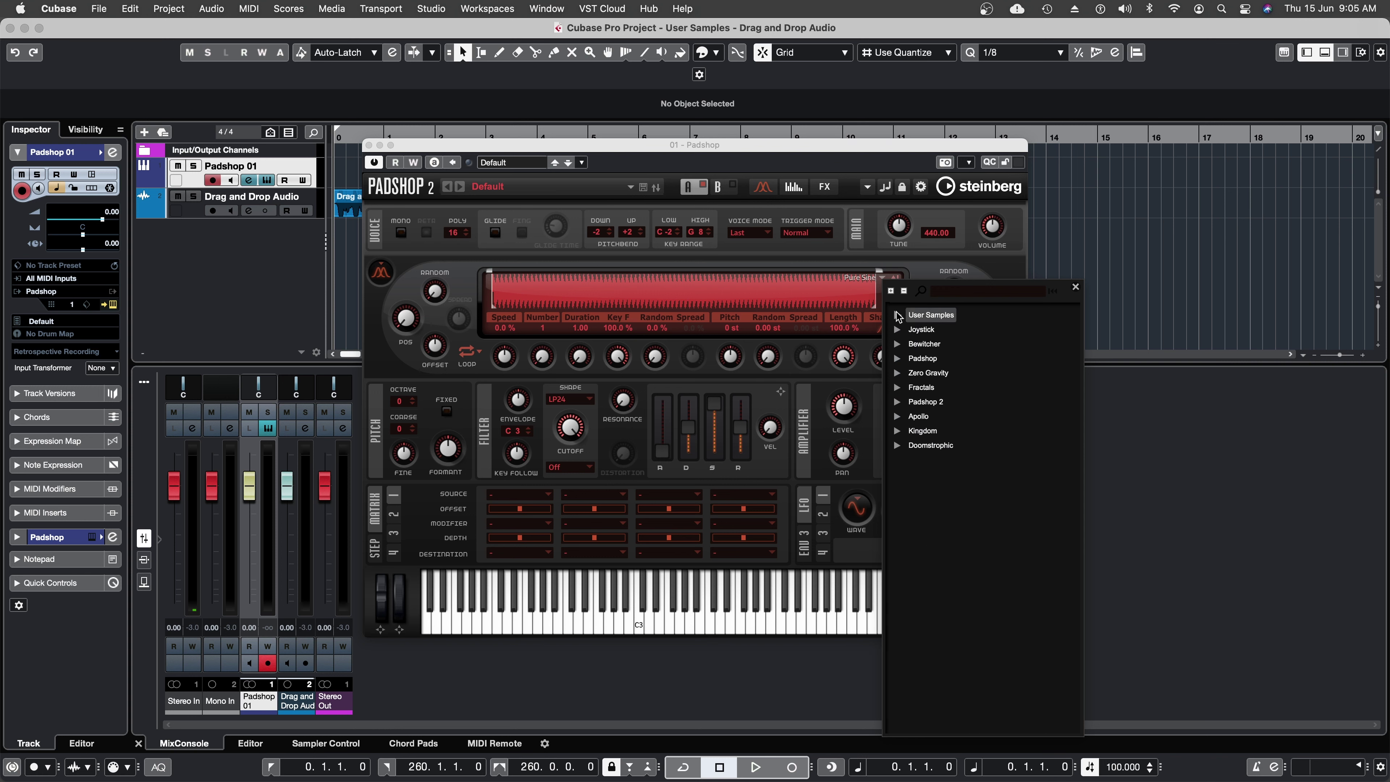
click(1075, 287)
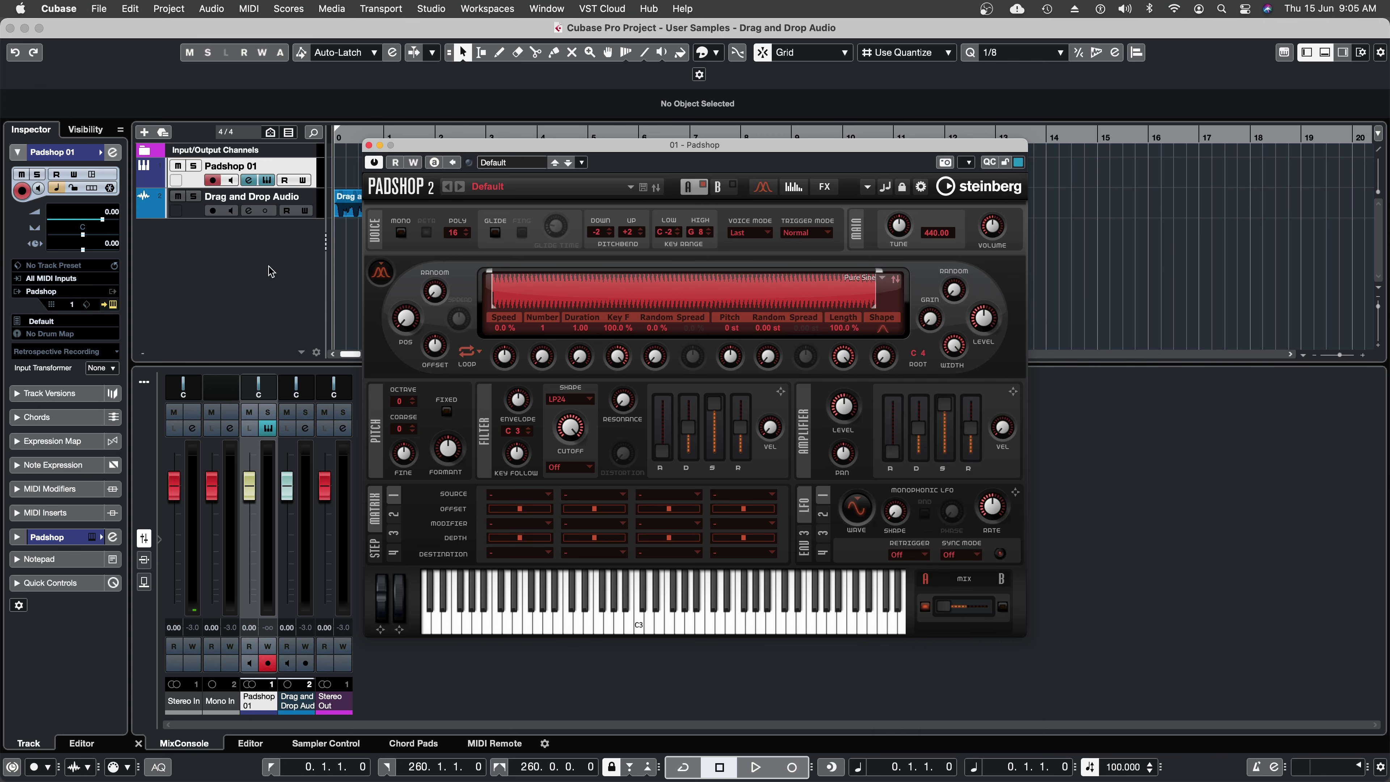
click(182, 215)
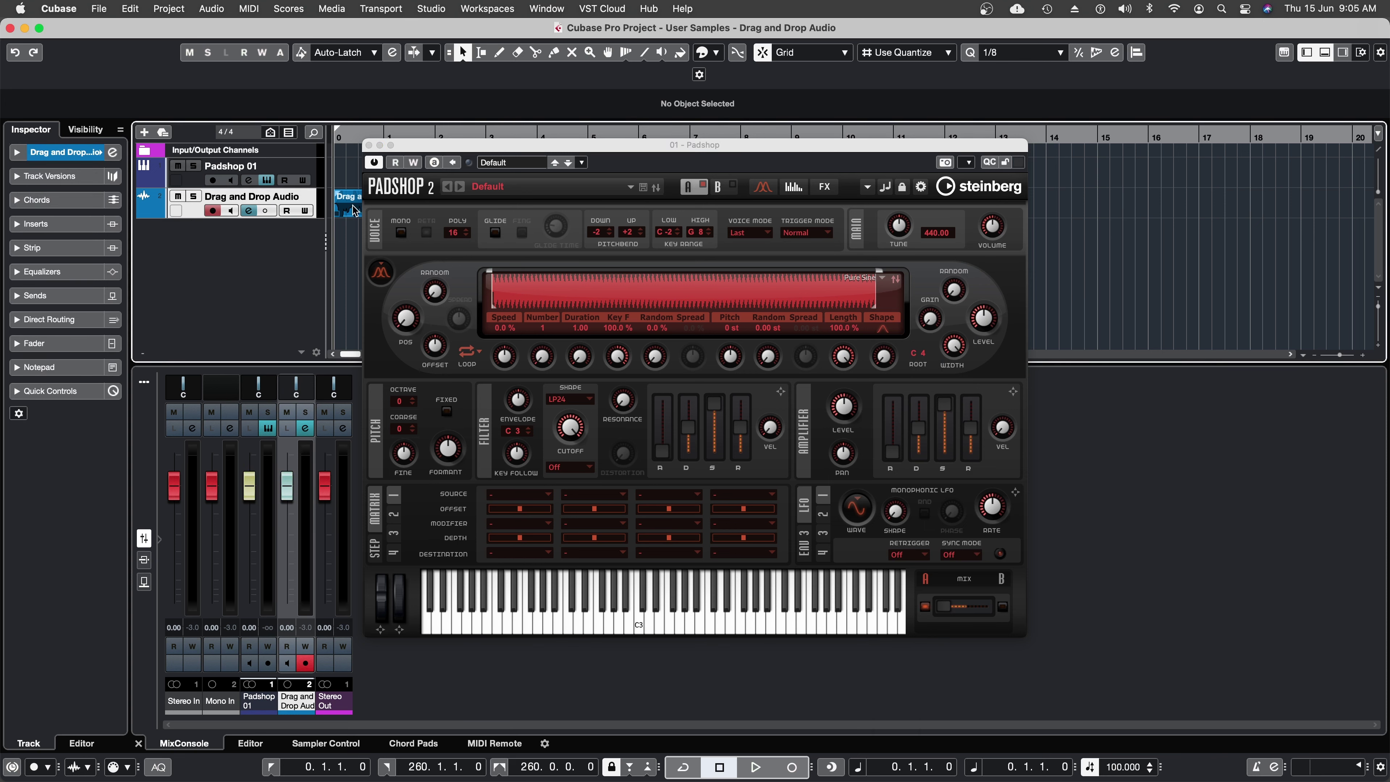
drag(352, 208, 524, 299)
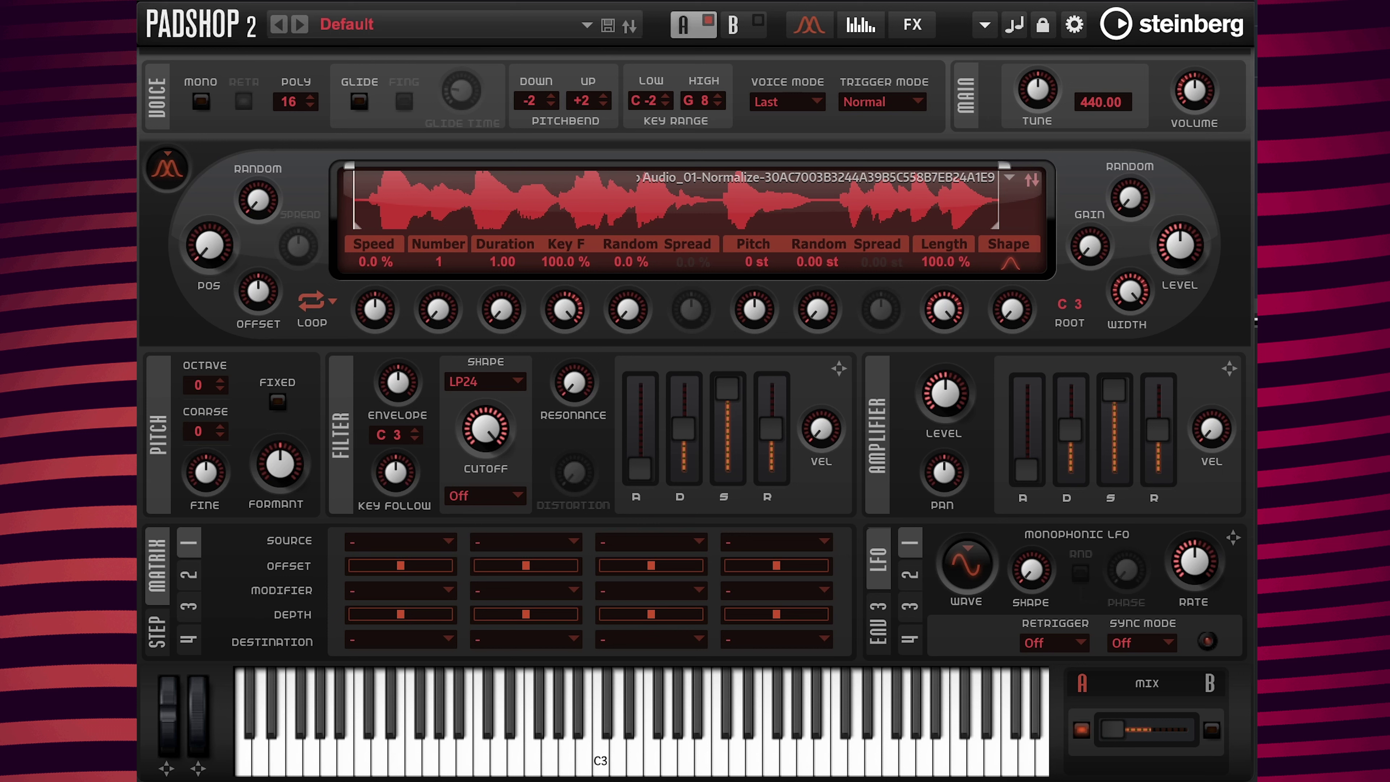
Set the sample Speed to 100.0 % and raise the grain Number from 1 to 2.
double_click(381, 263)
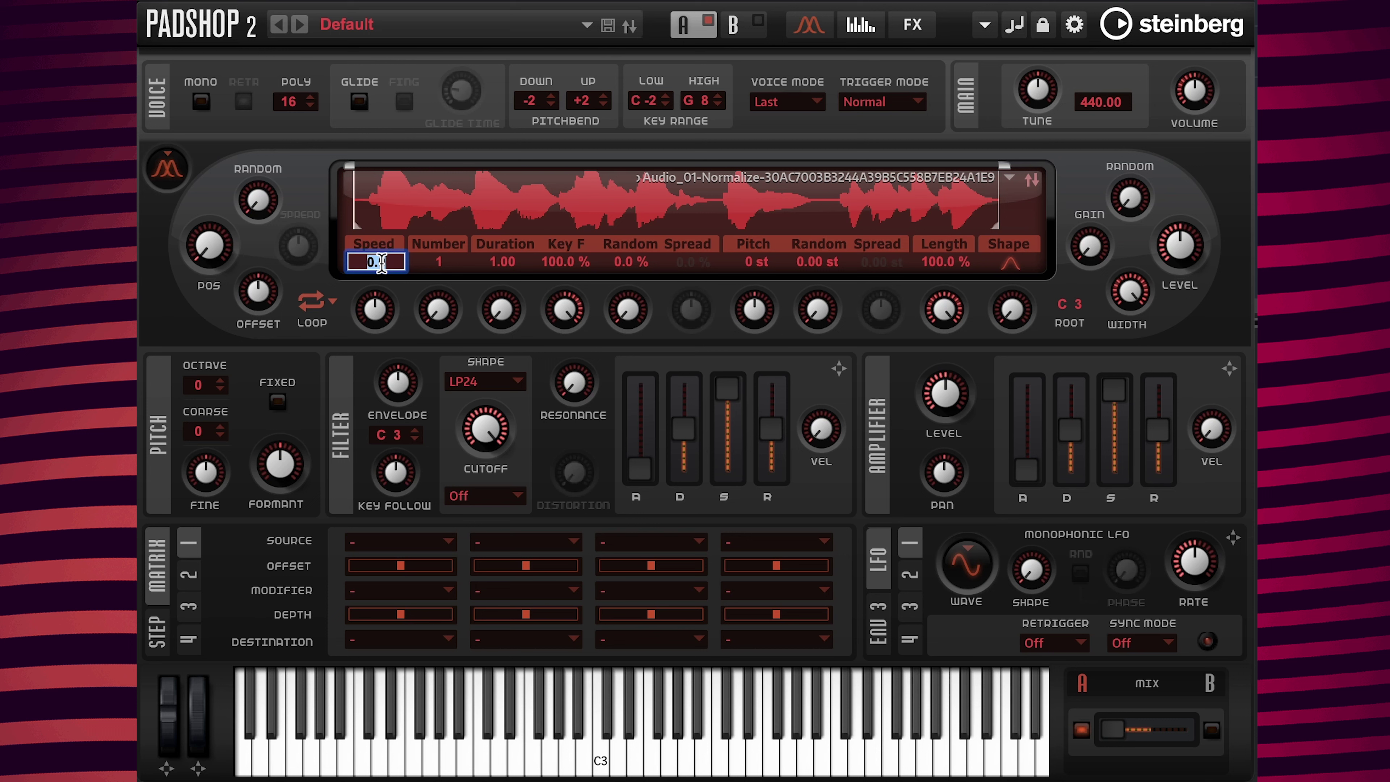
text(100)
key(Return)
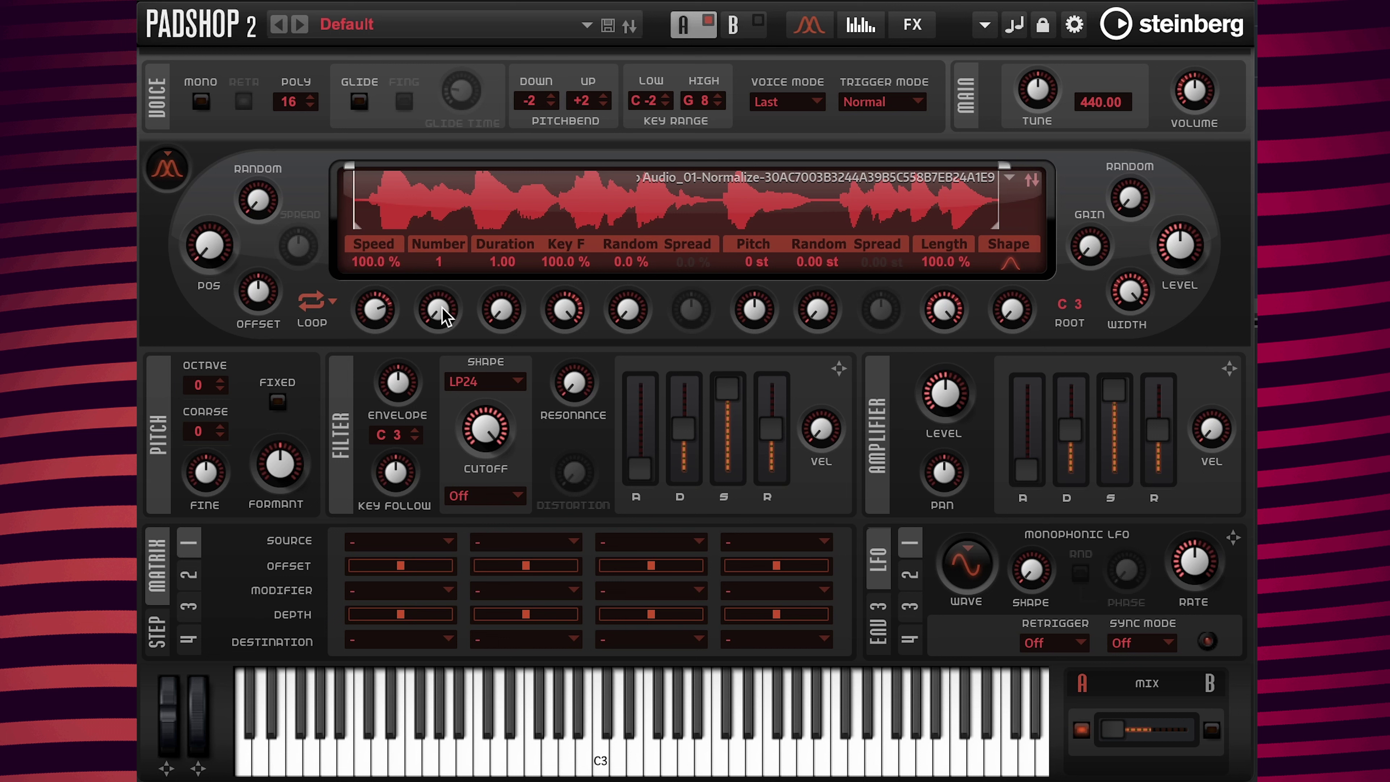
drag(442, 307, 448, 301)
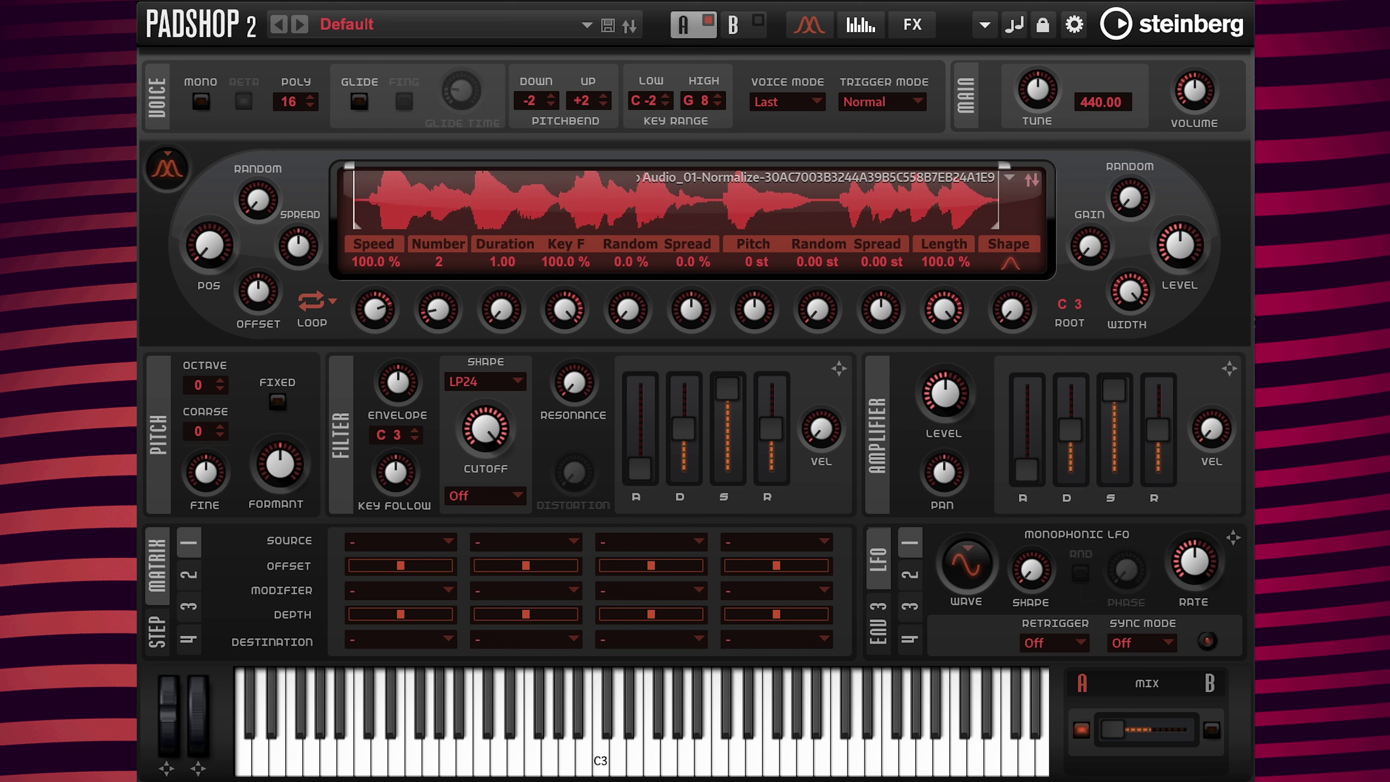
Open Padshop's sample browser and find Drag and Drop Audio_01-Normalize under User Samples.
click(1010, 179)
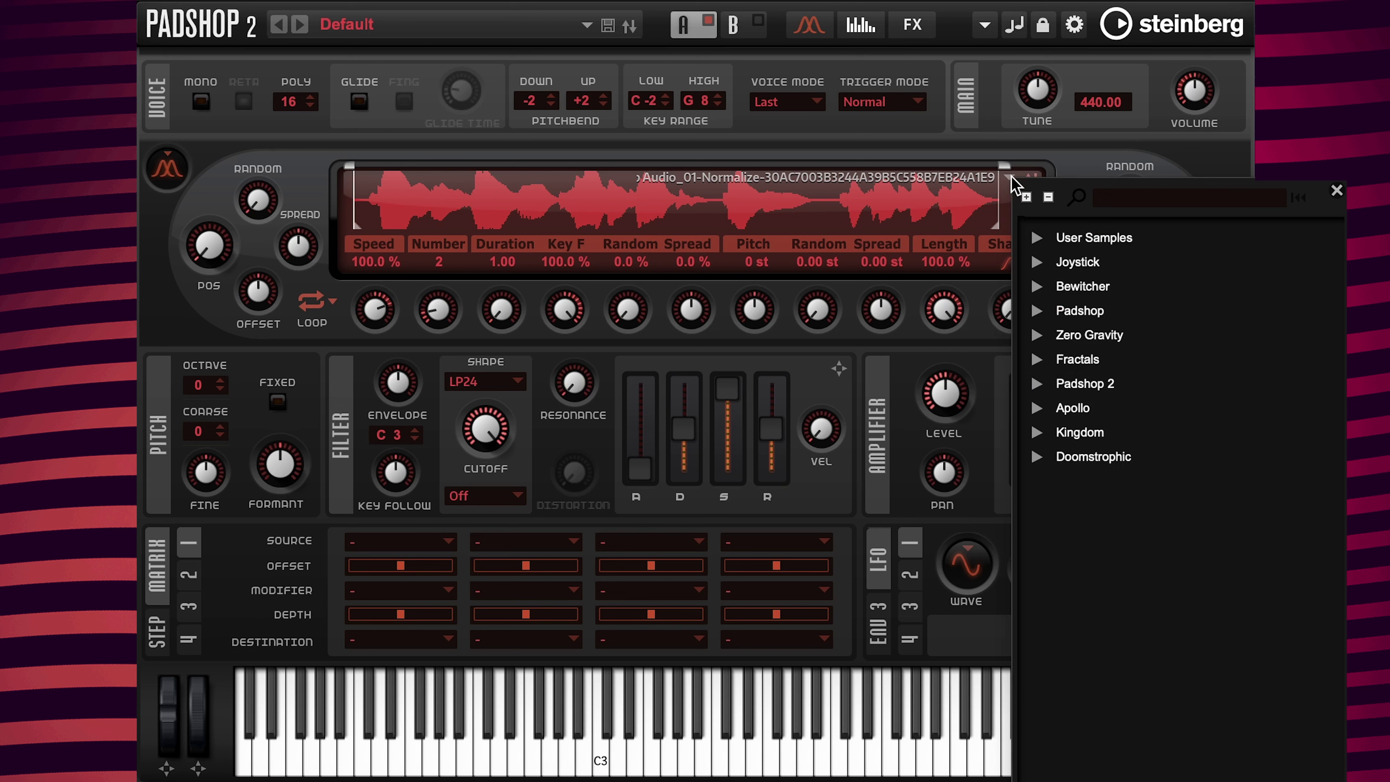
click(1035, 237)
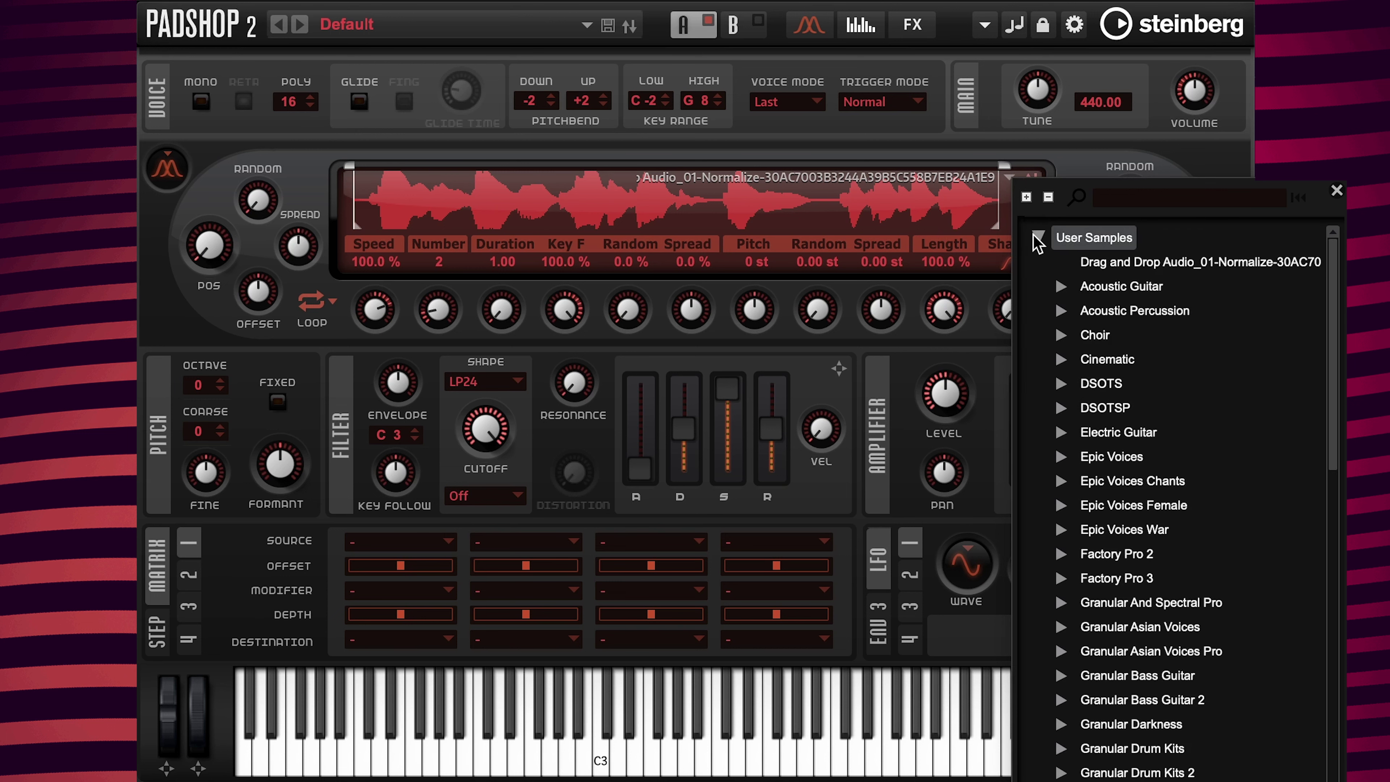
click(1118, 265)
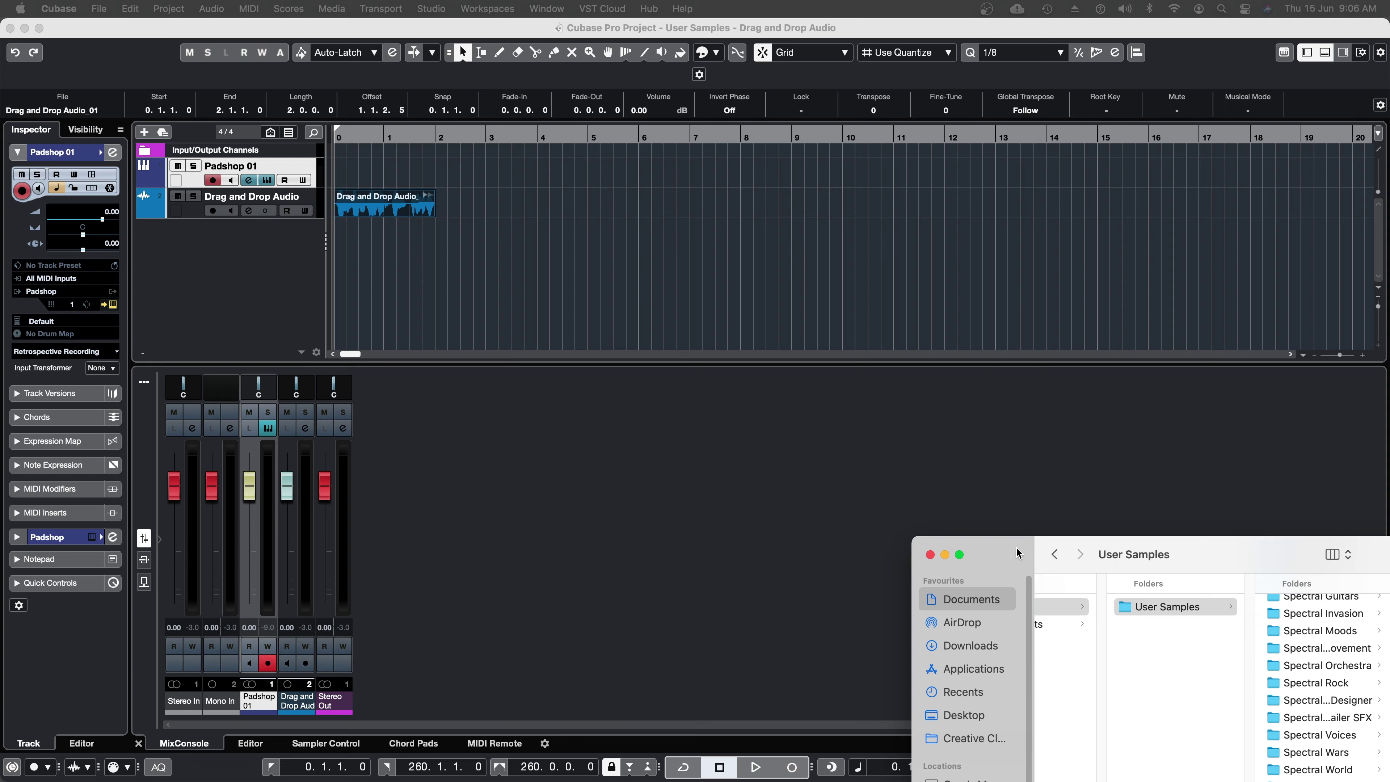
Centre the Finder window and browse to Documents › Steinberg › Padshop › Samples › User Samples.
drag(1016, 552, 440, 258)
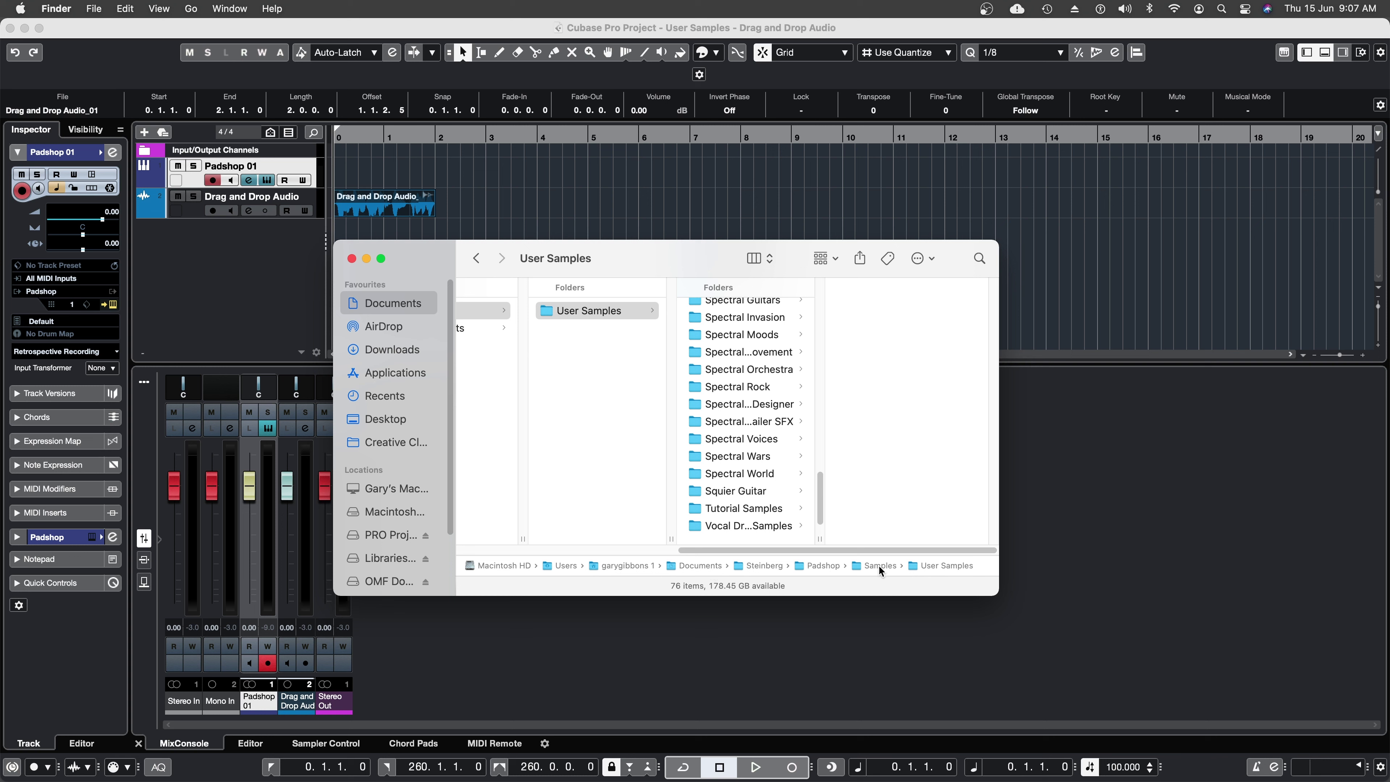
drag(847, 550, 614, 568)
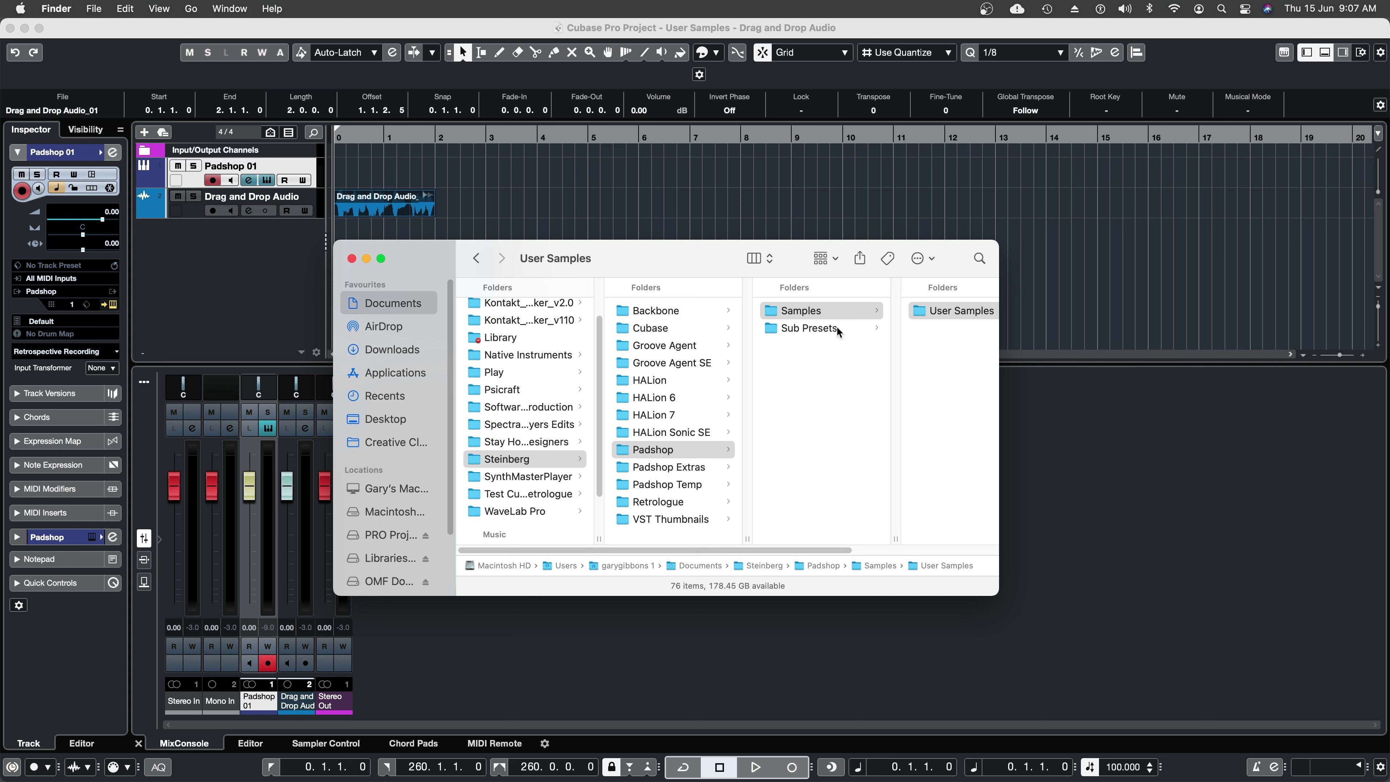
drag(730, 547, 958, 553)
scroll(932, 444, up, 15)
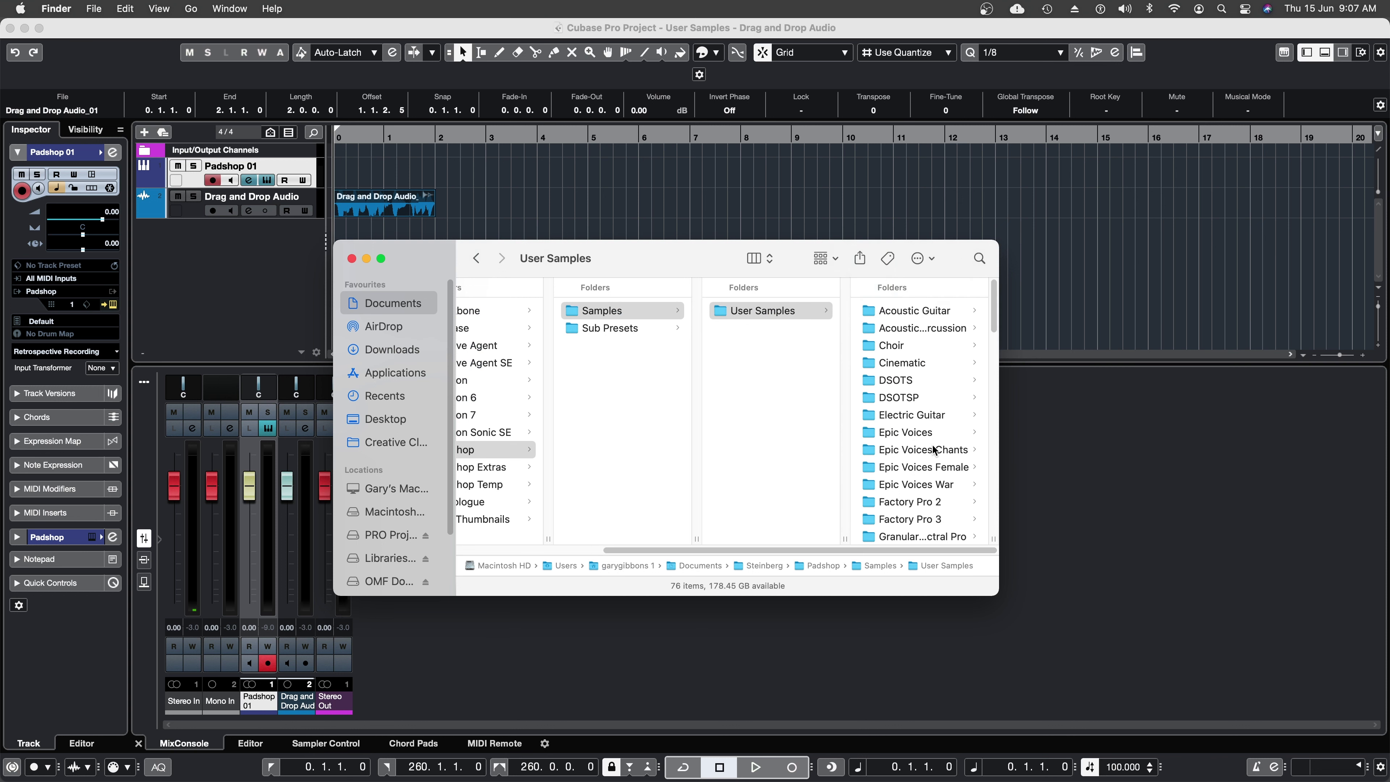
scroll(918, 474, down, 8)
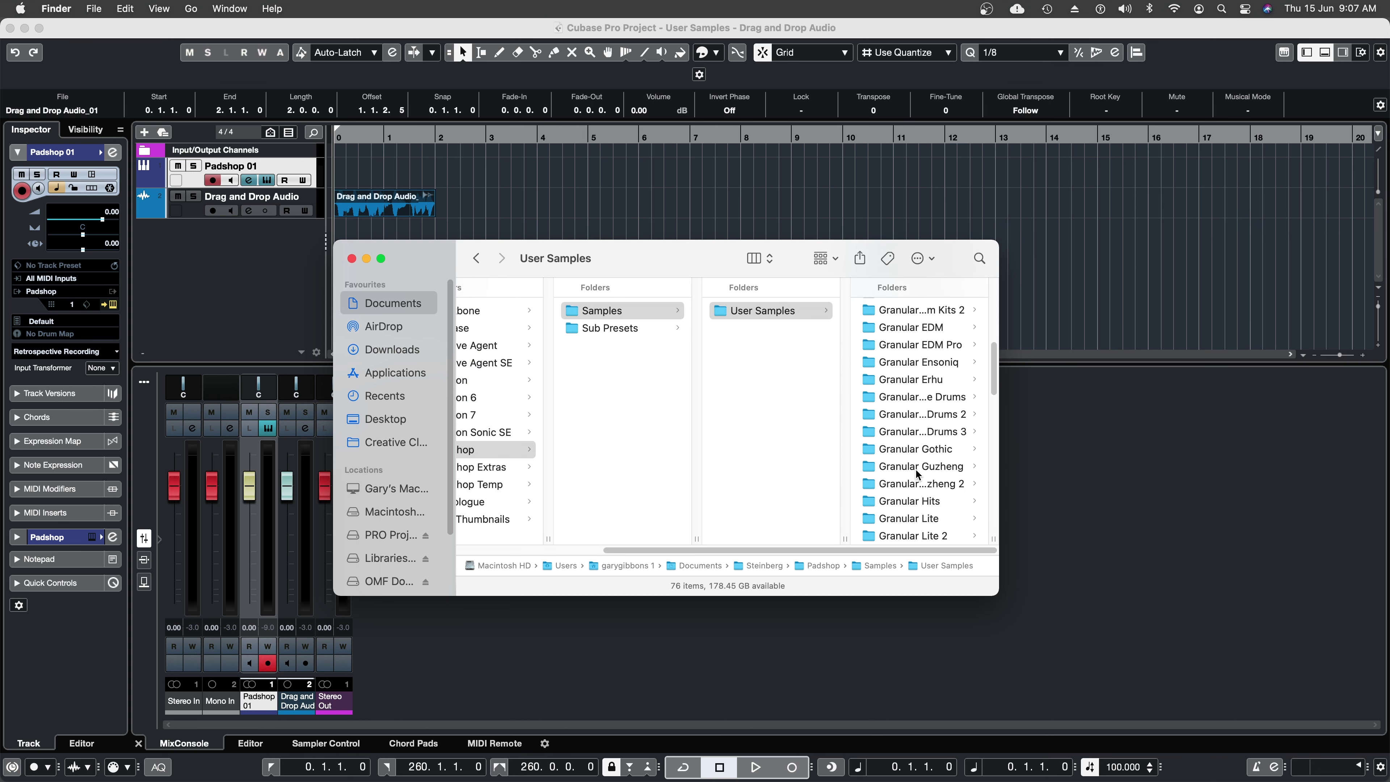
scroll(918, 474, down, 10)
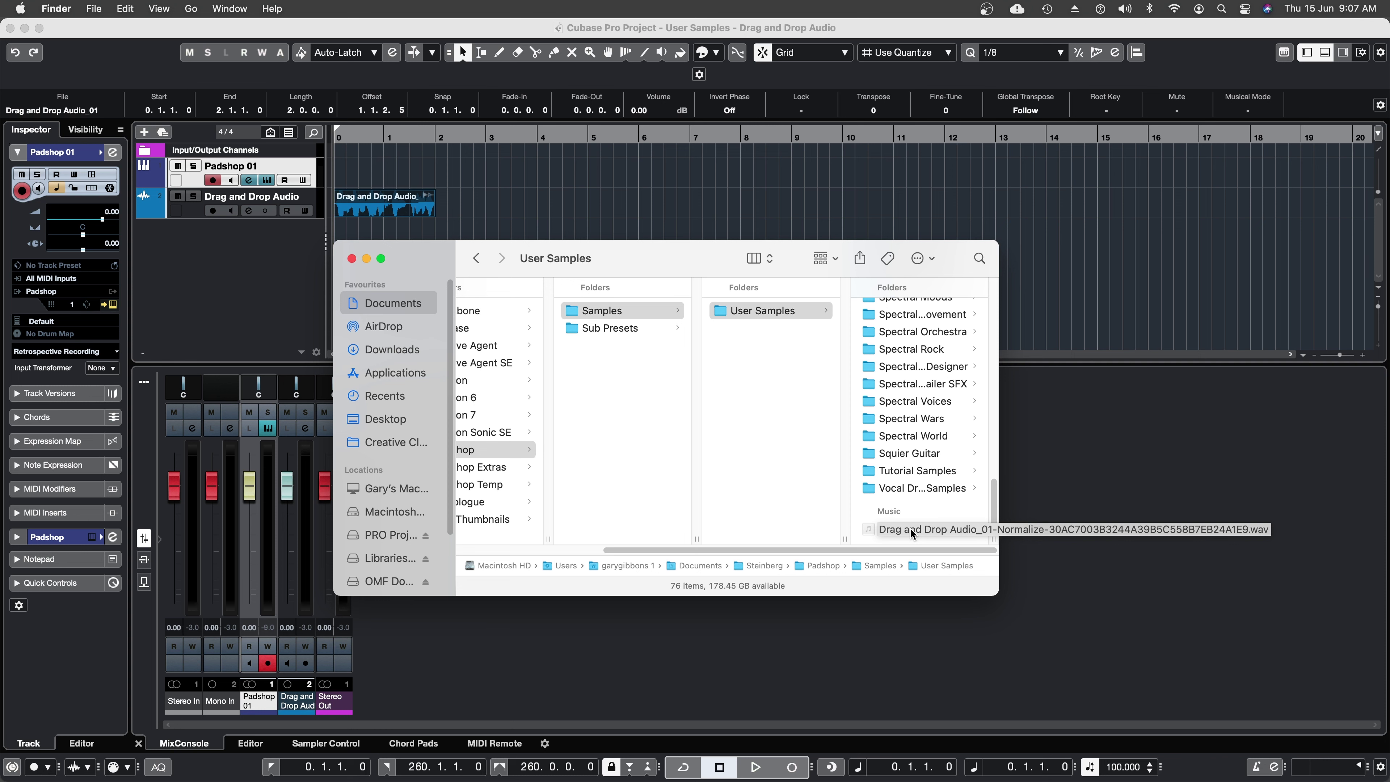
Create a new folder named 'Drag and Drop' in User Samples beside the Audio_01-Normalize .wav.
click(913, 534)
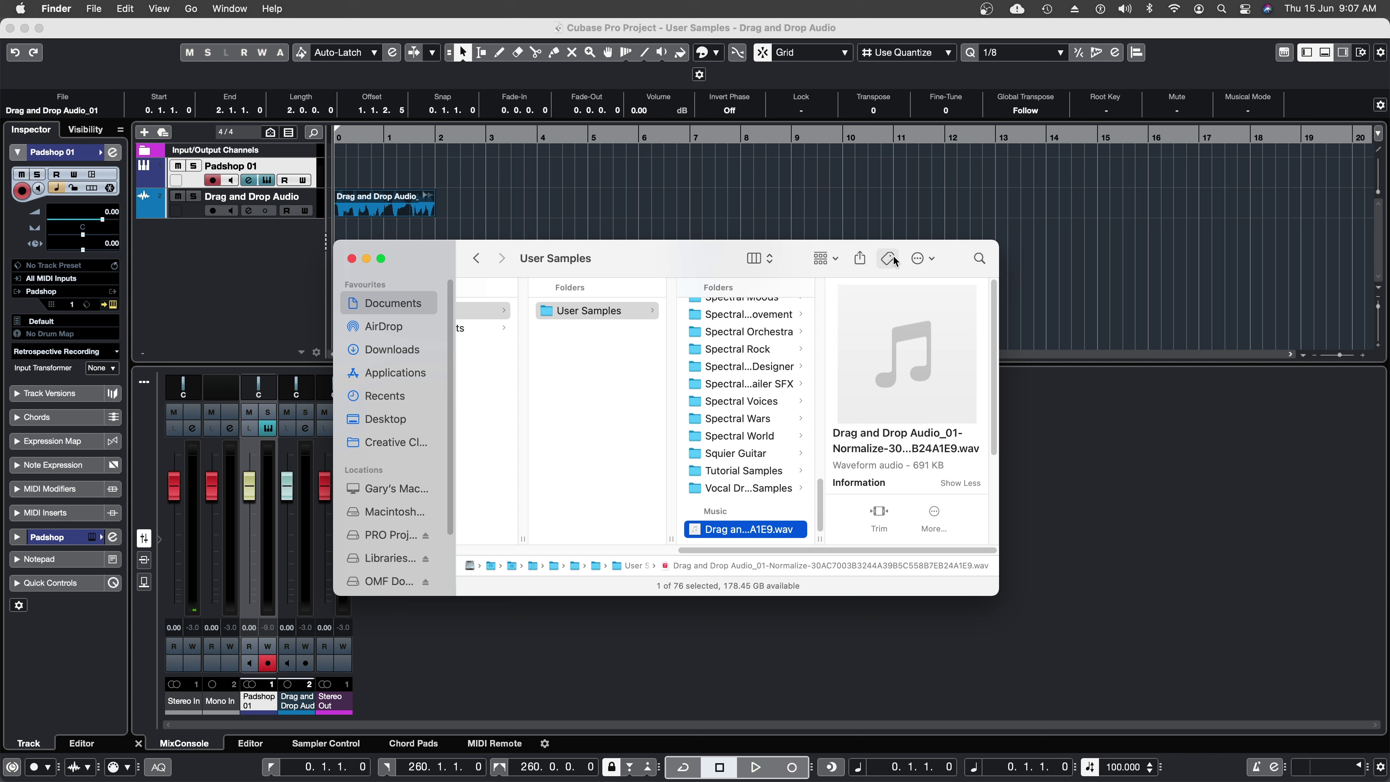
click(926, 261)
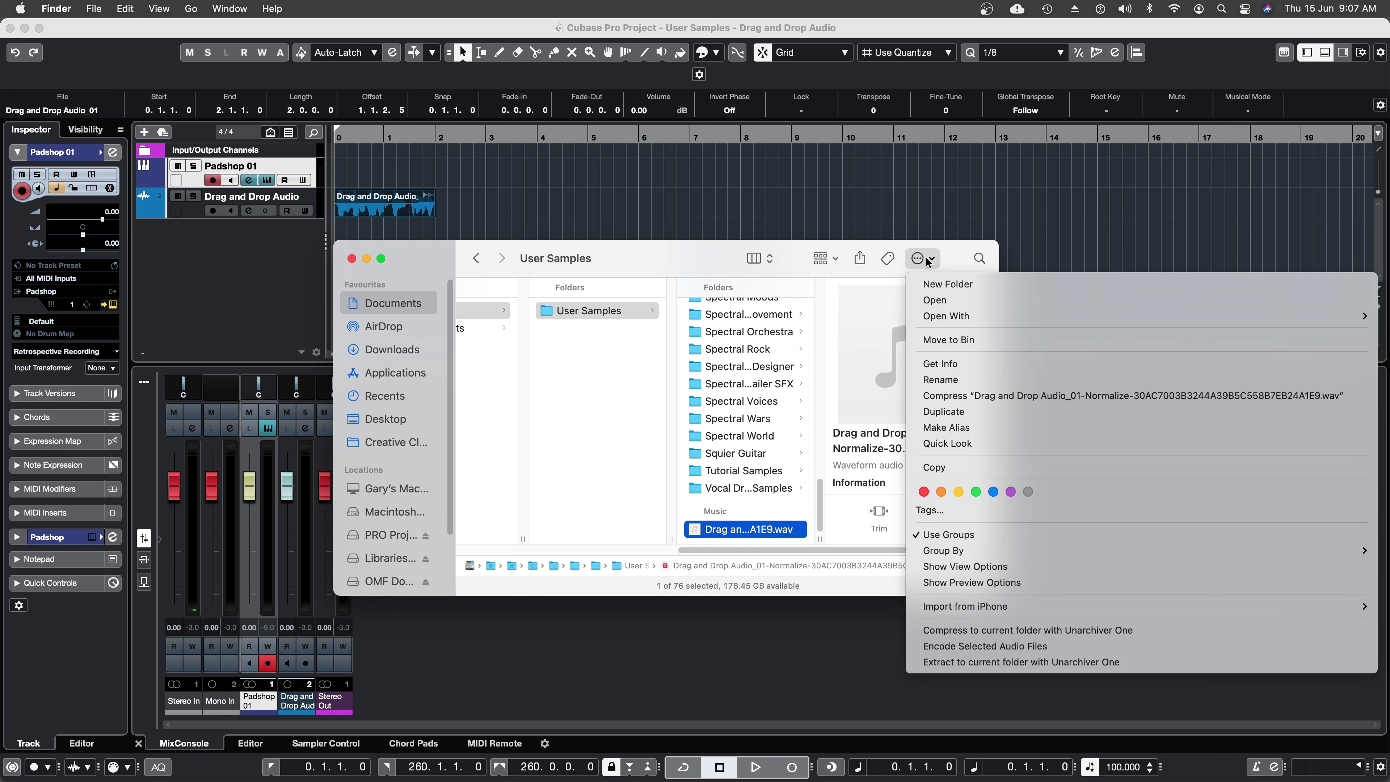
click(935, 284)
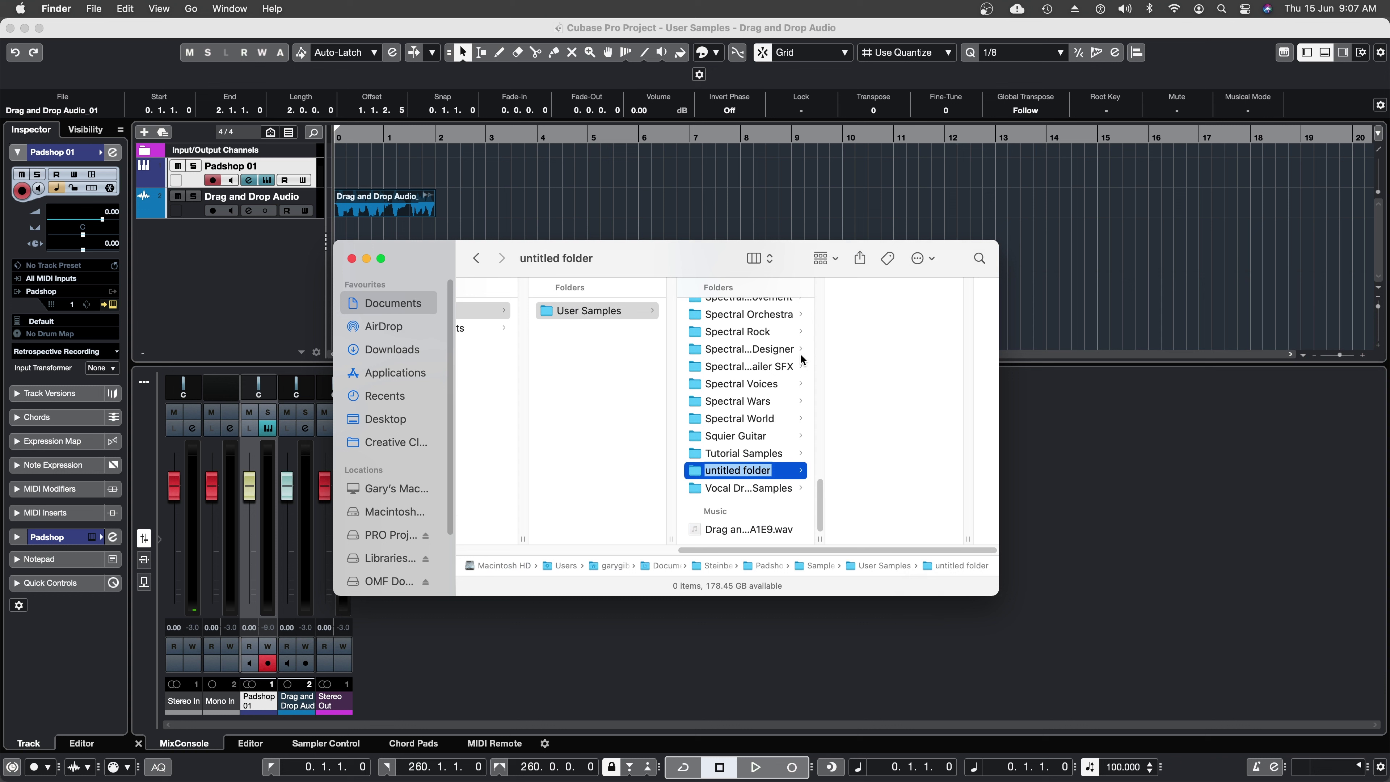
text(Dr)
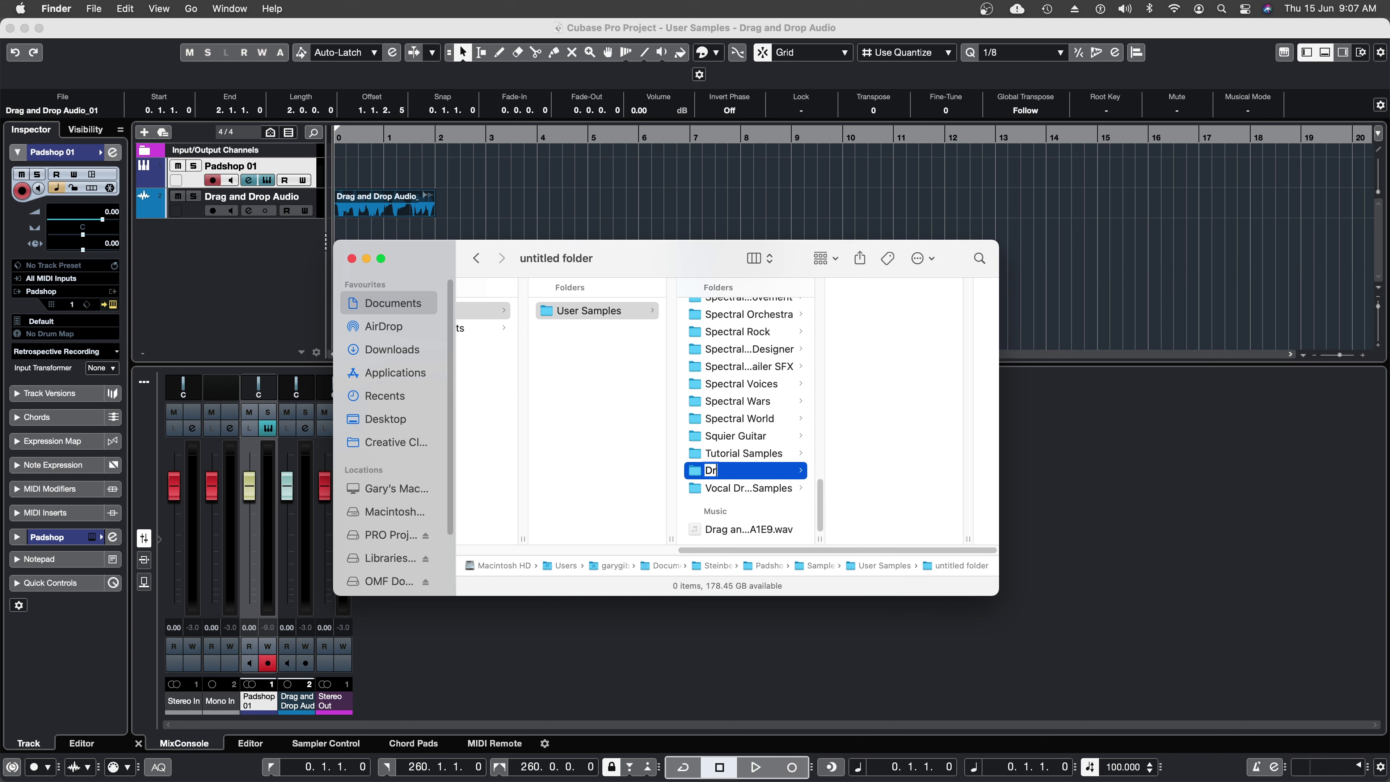
text(ag and Drop)
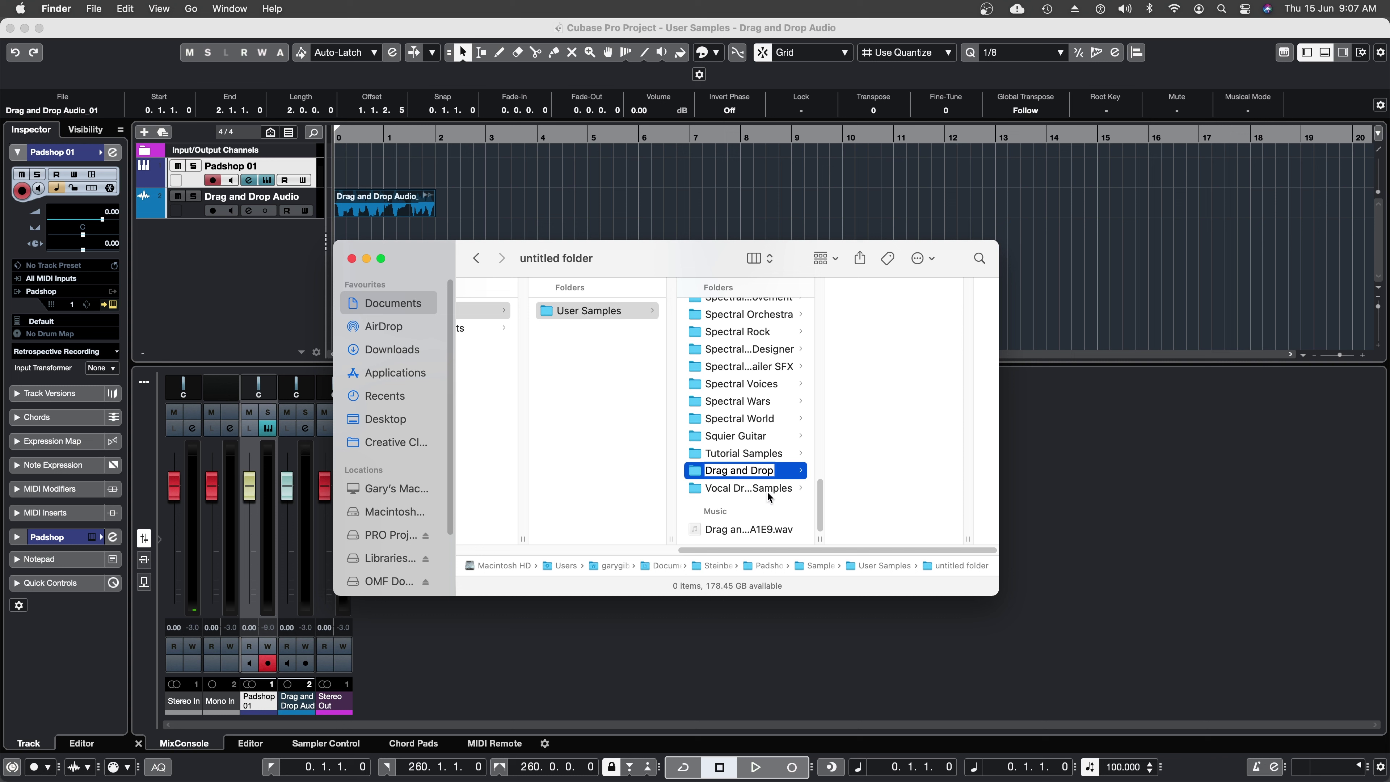
click(758, 528)
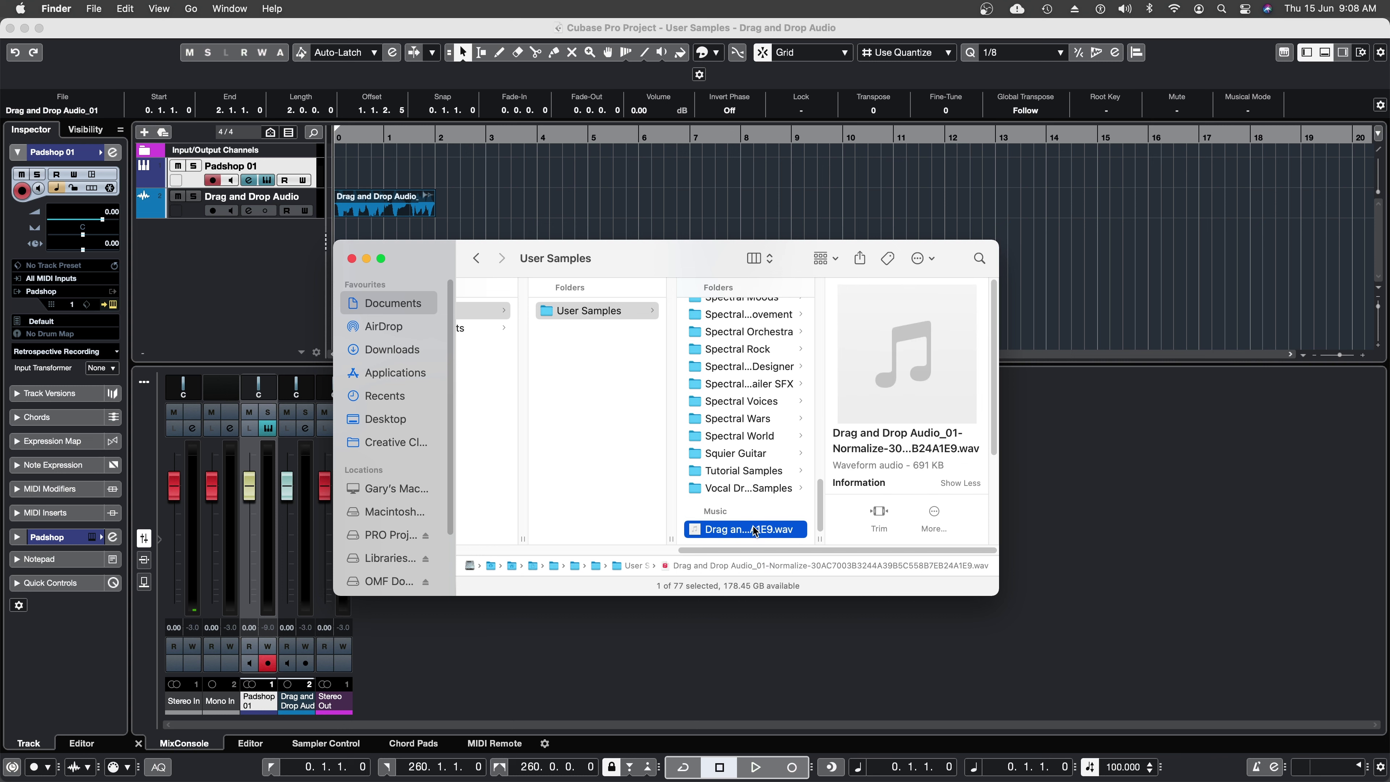
right_click(756, 531)
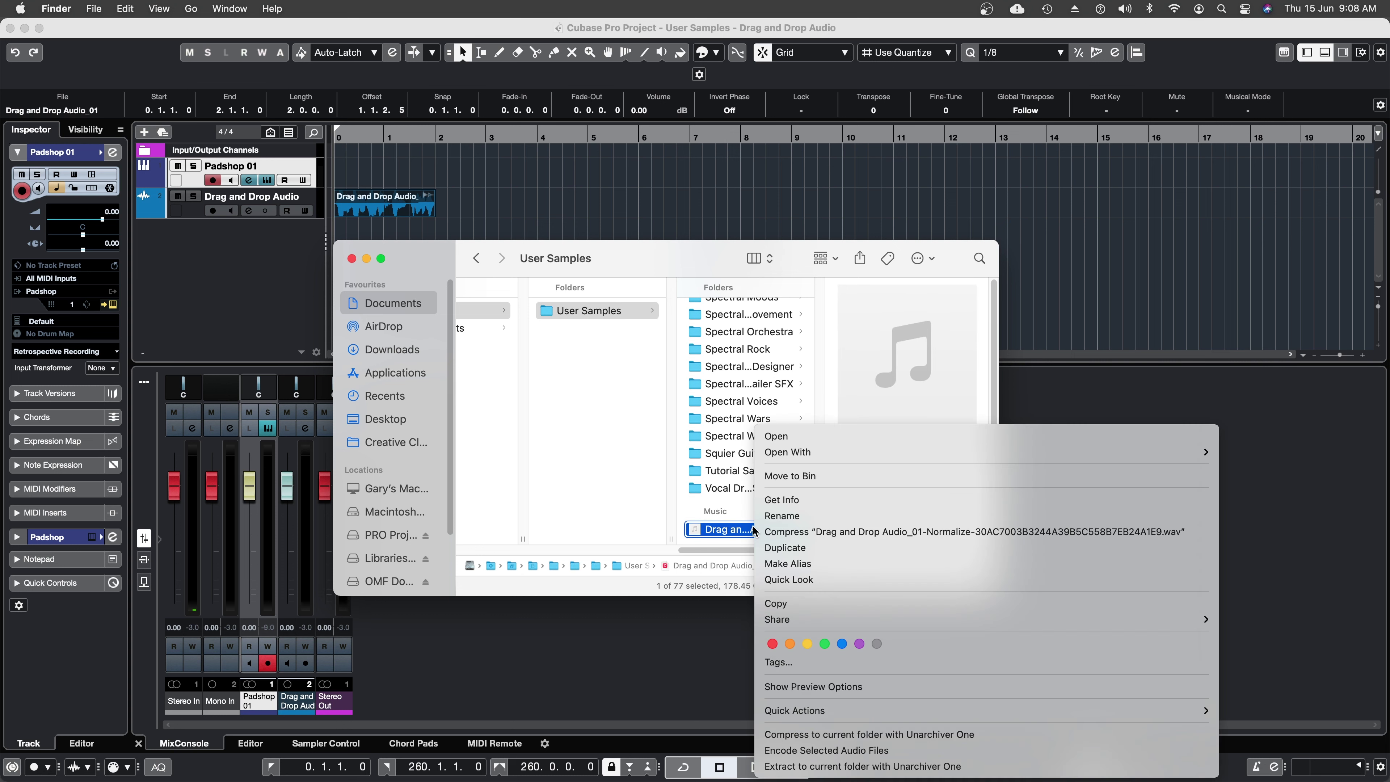
Copy the Audio_01-Normalize .wav and paste it into the Drag and Drop folder.
click(776, 603)
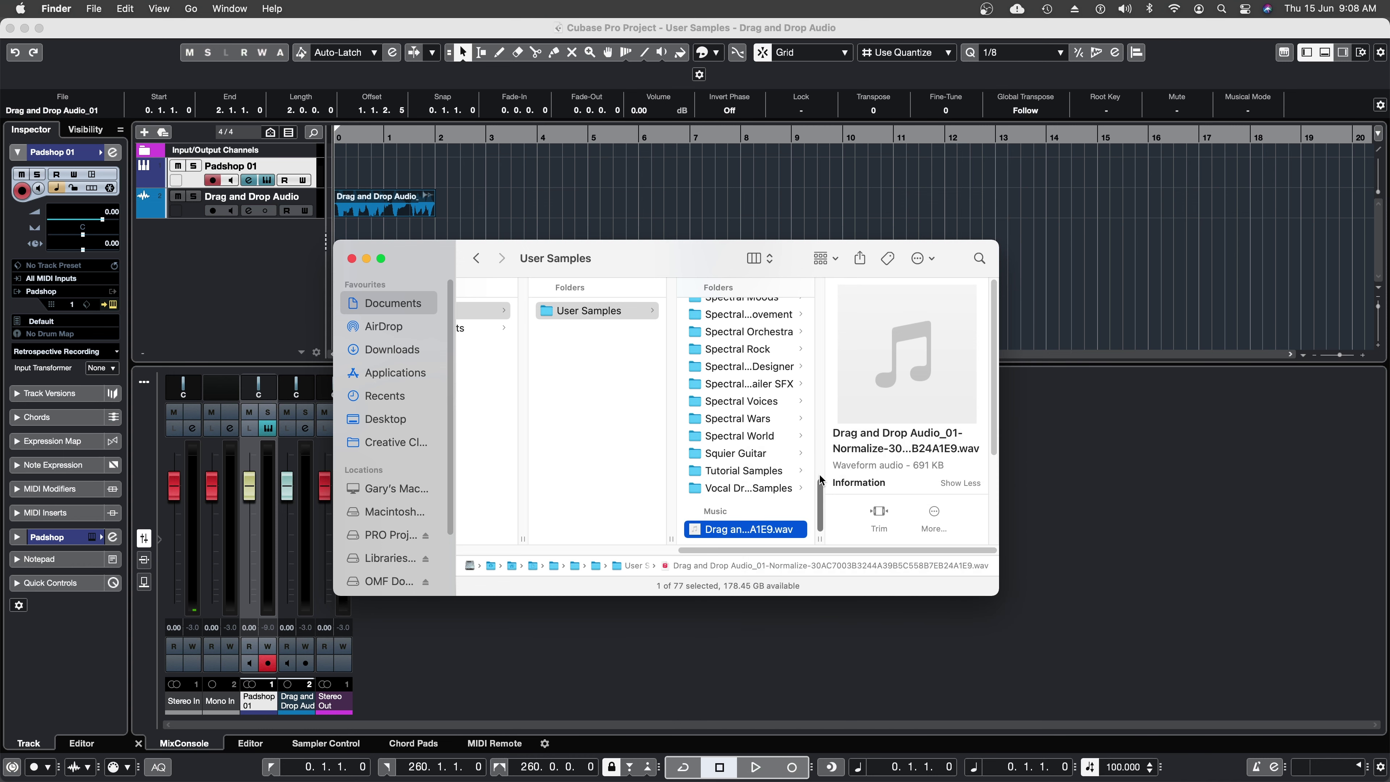
scroll(822, 488, up, 1)
drag(822, 489, 814, 293)
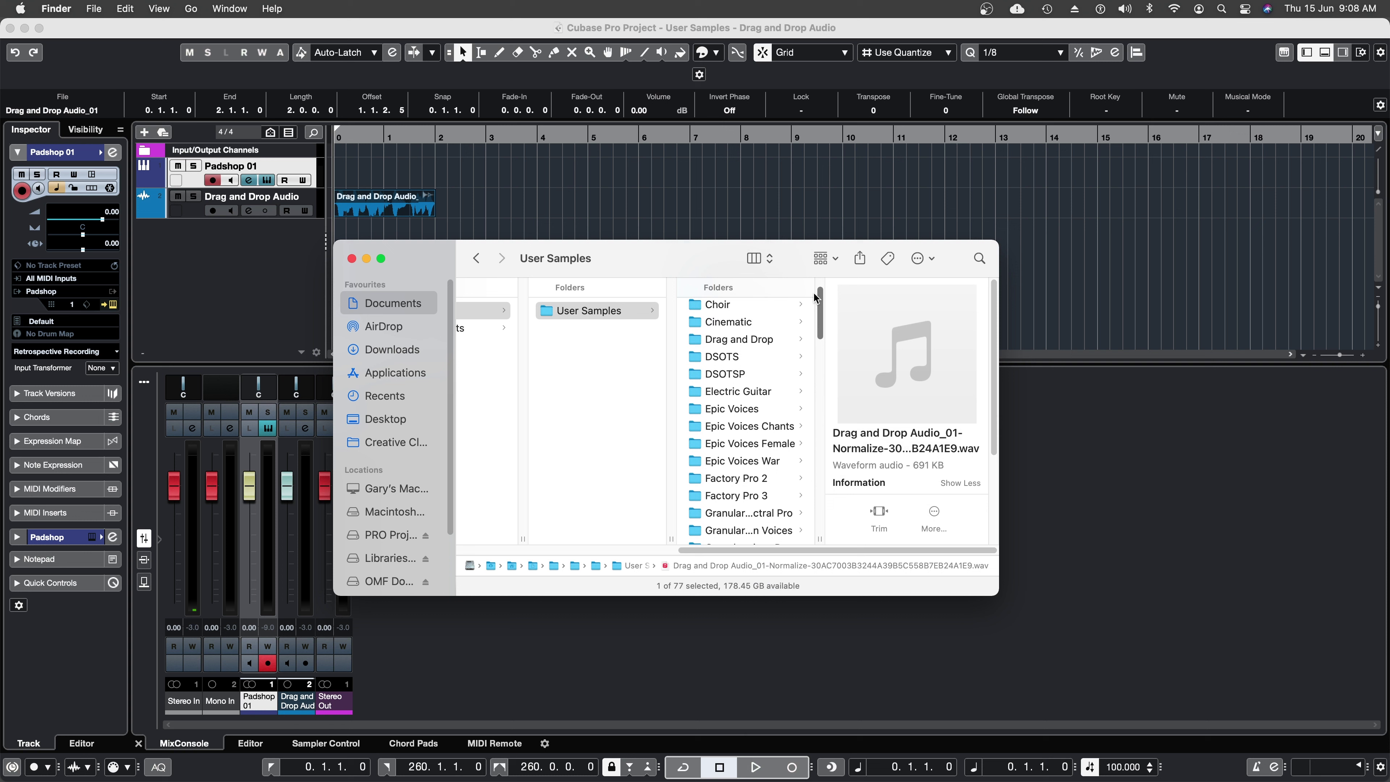
click(758, 340)
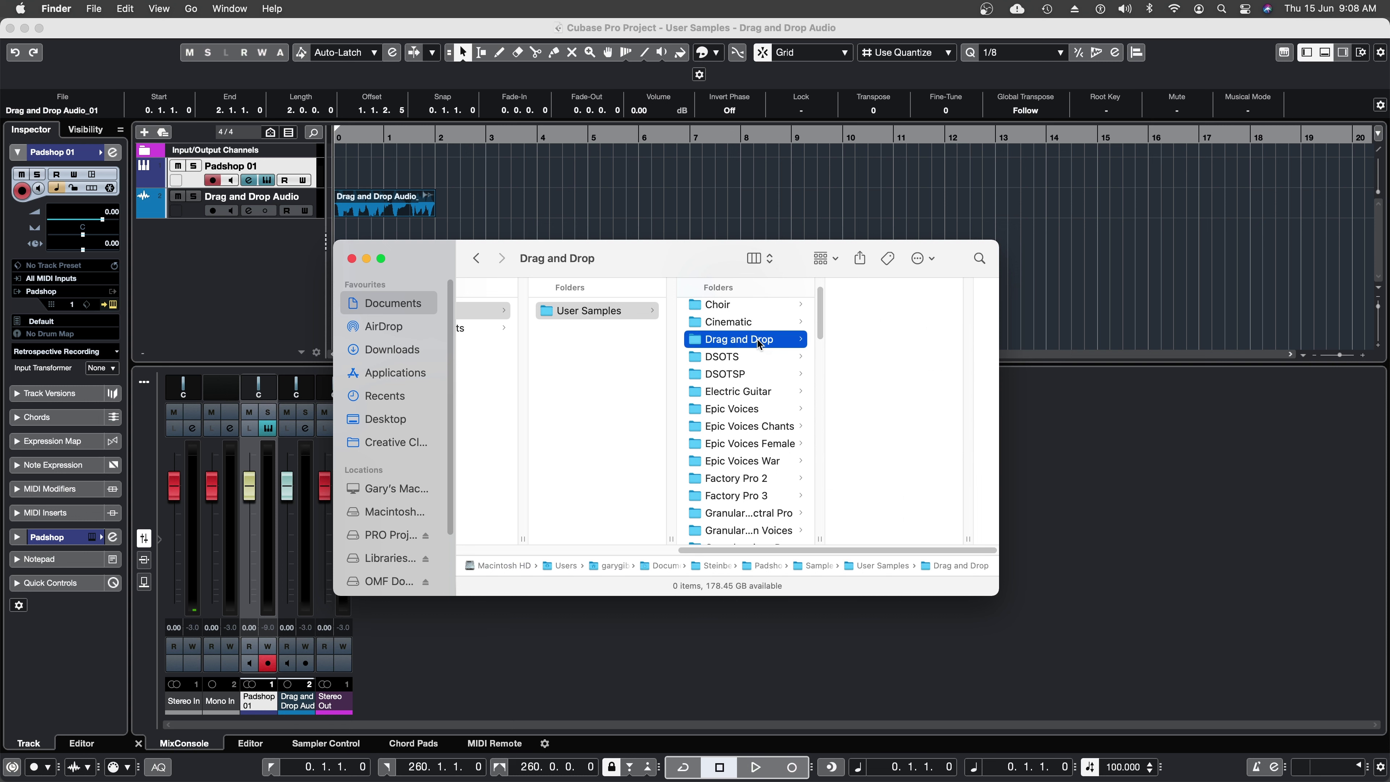
right_click(851, 330)
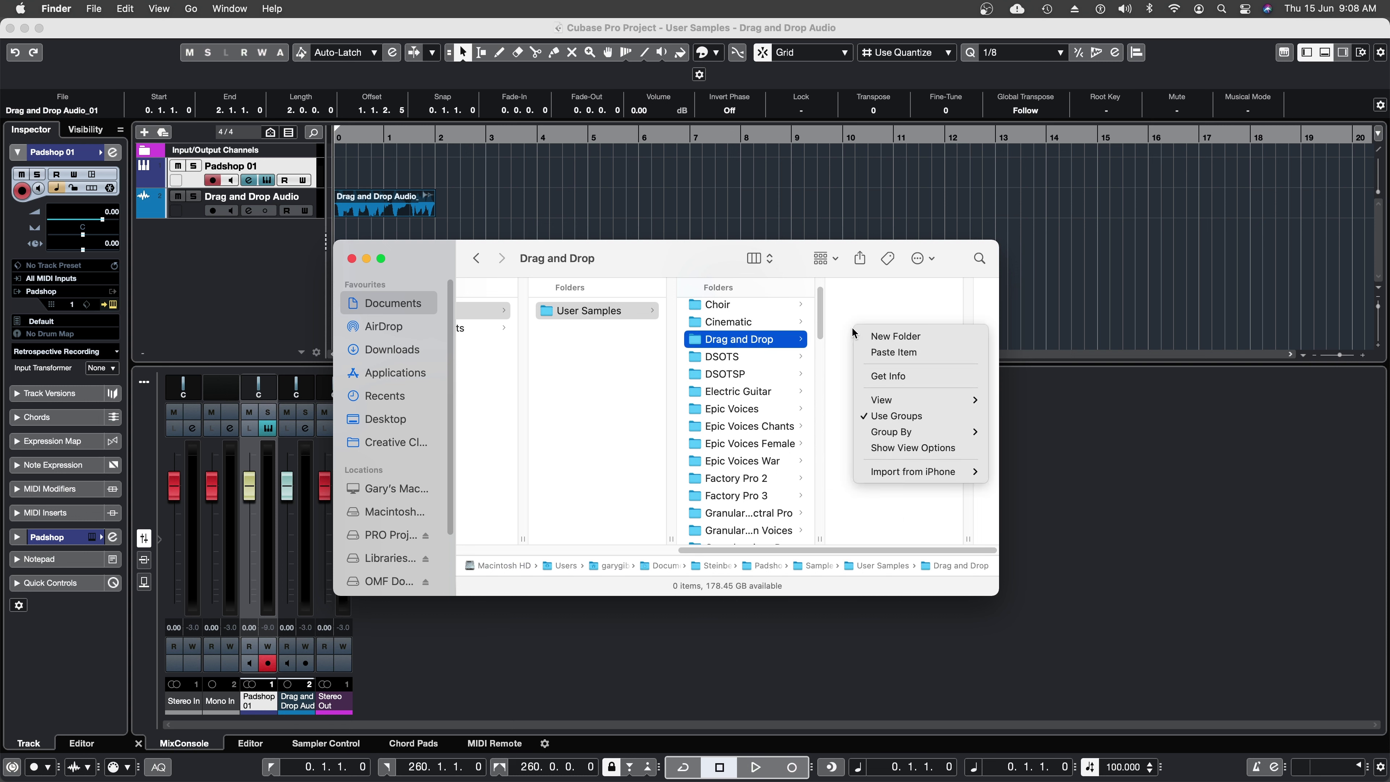
click(882, 352)
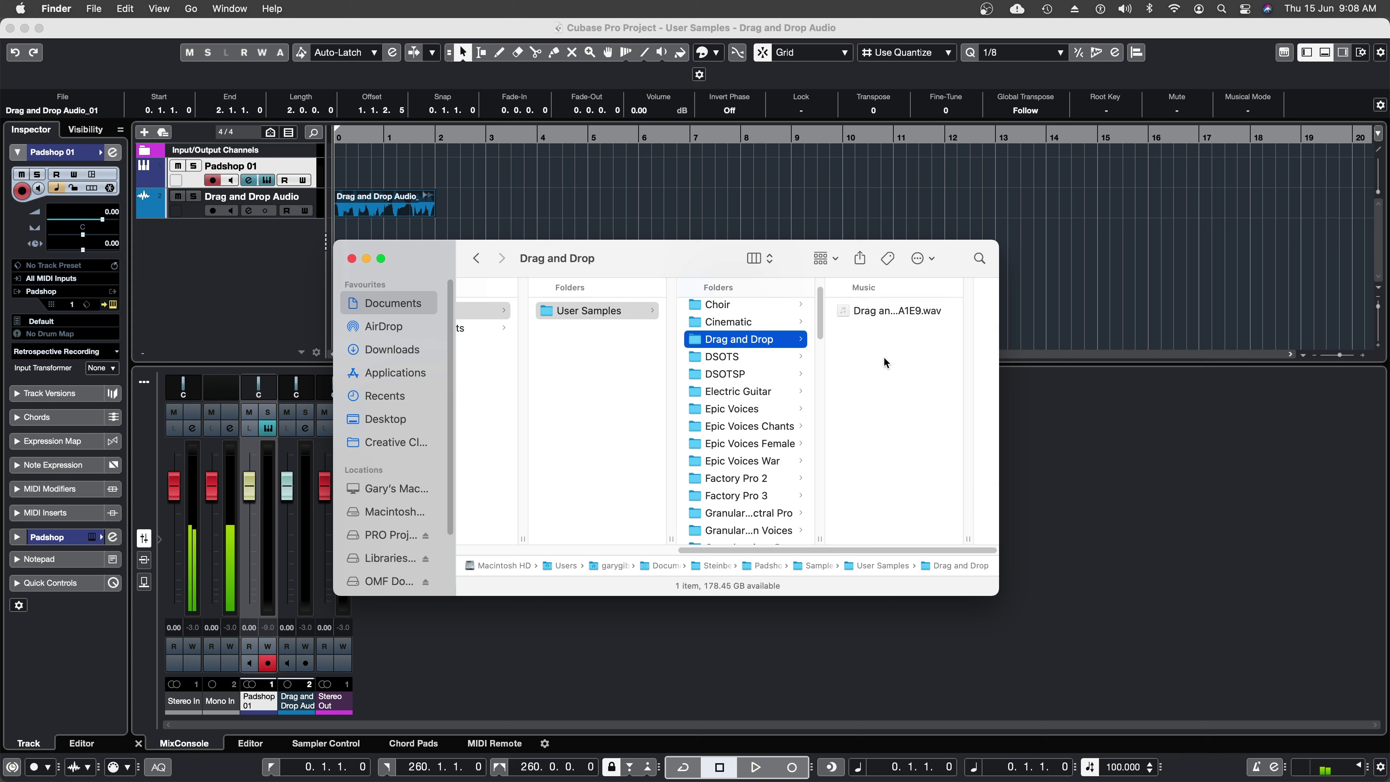
Rename the pasted copy to 'Drag and Drop Audio 01'.
click(893, 310)
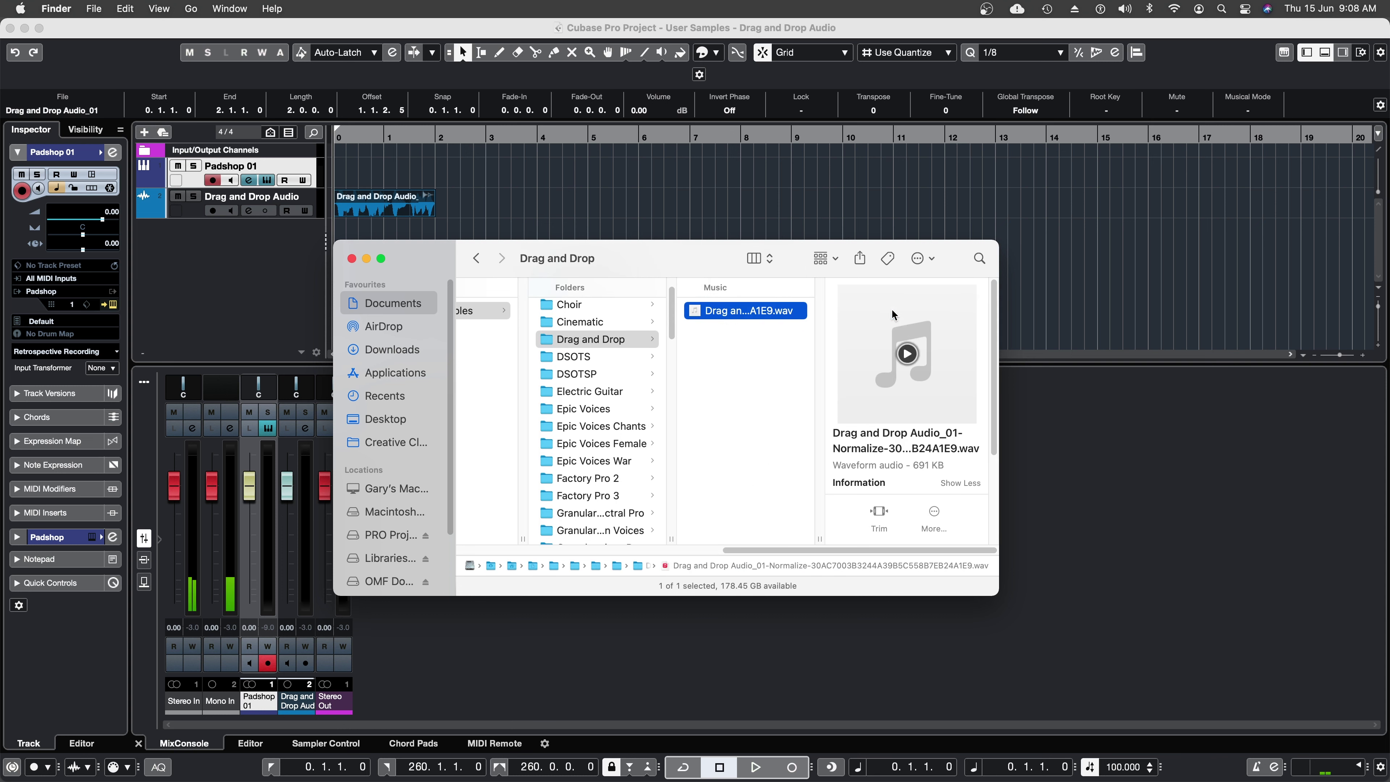
click(762, 315)
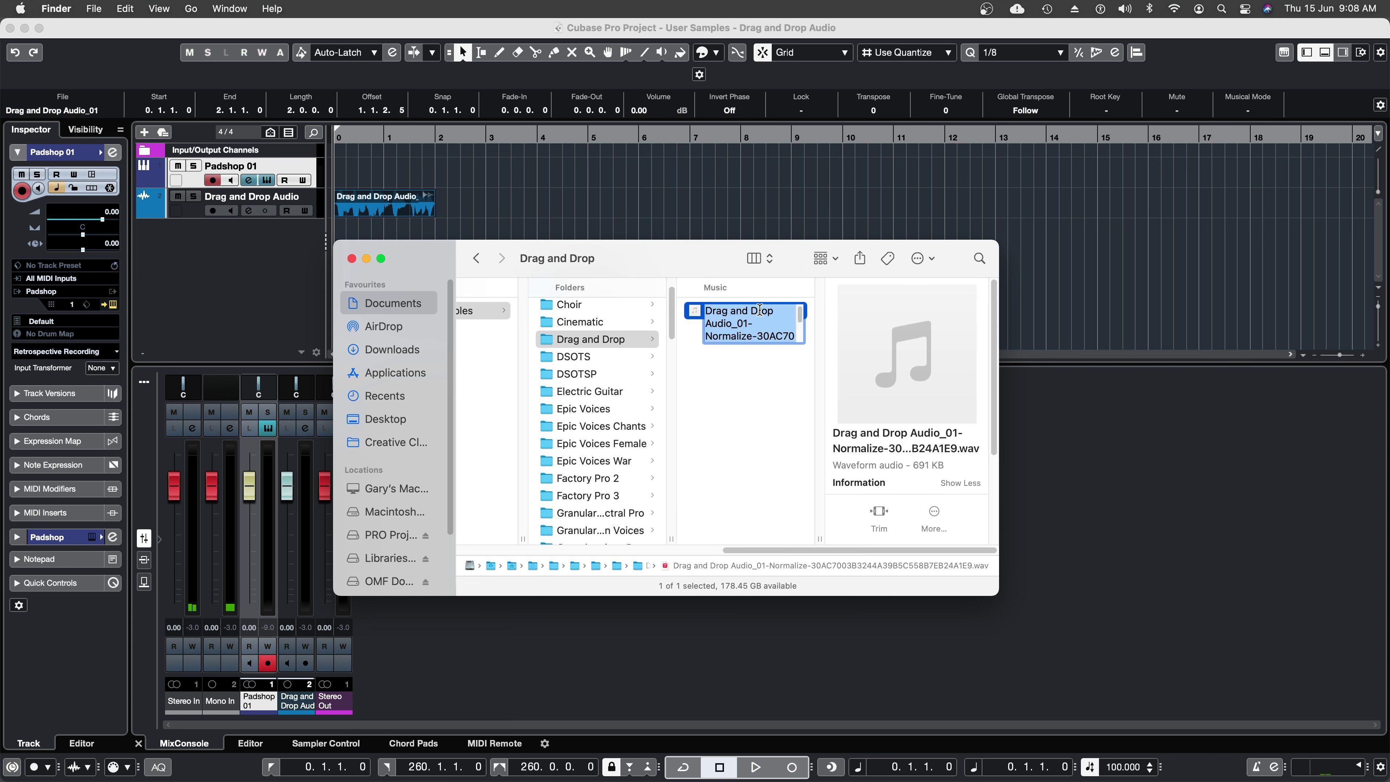
text(Drag and Drop Audio 01.wav)
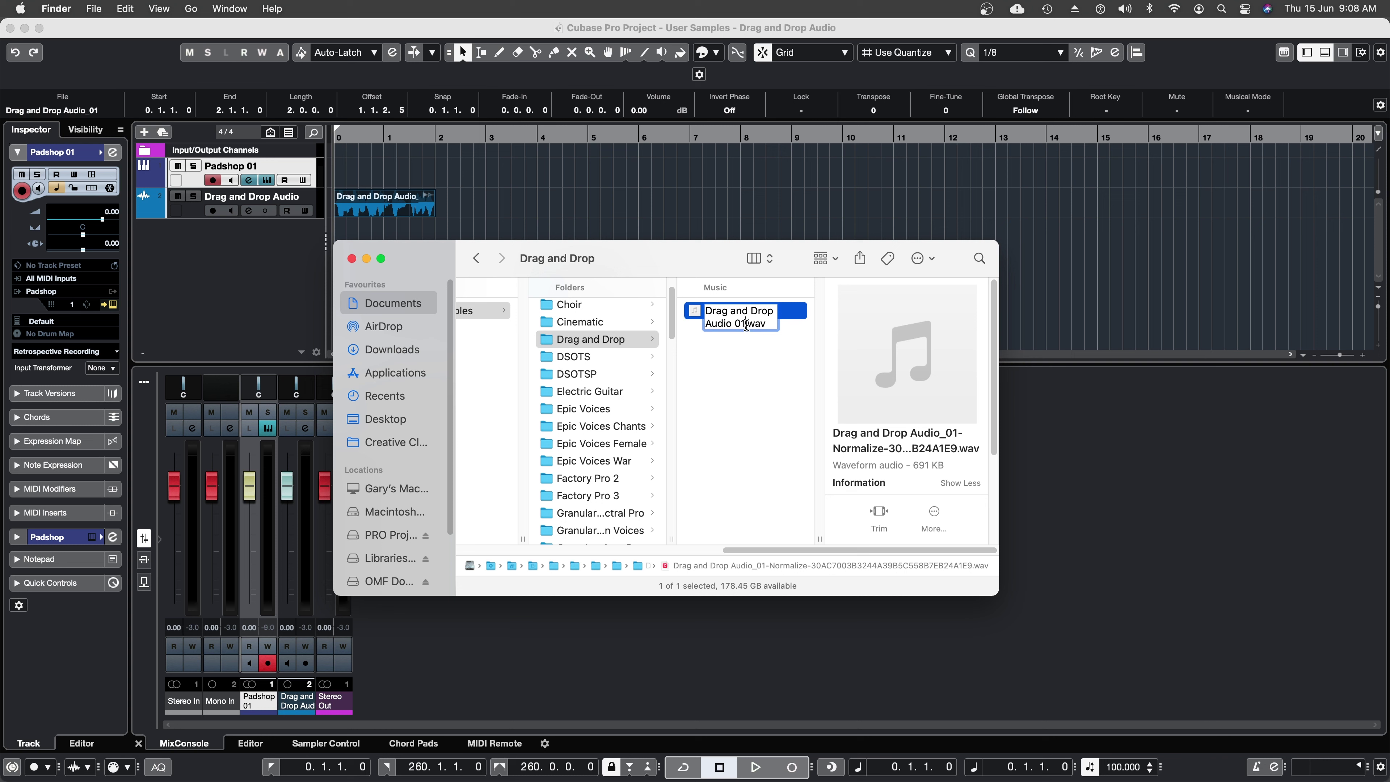
click(744, 346)
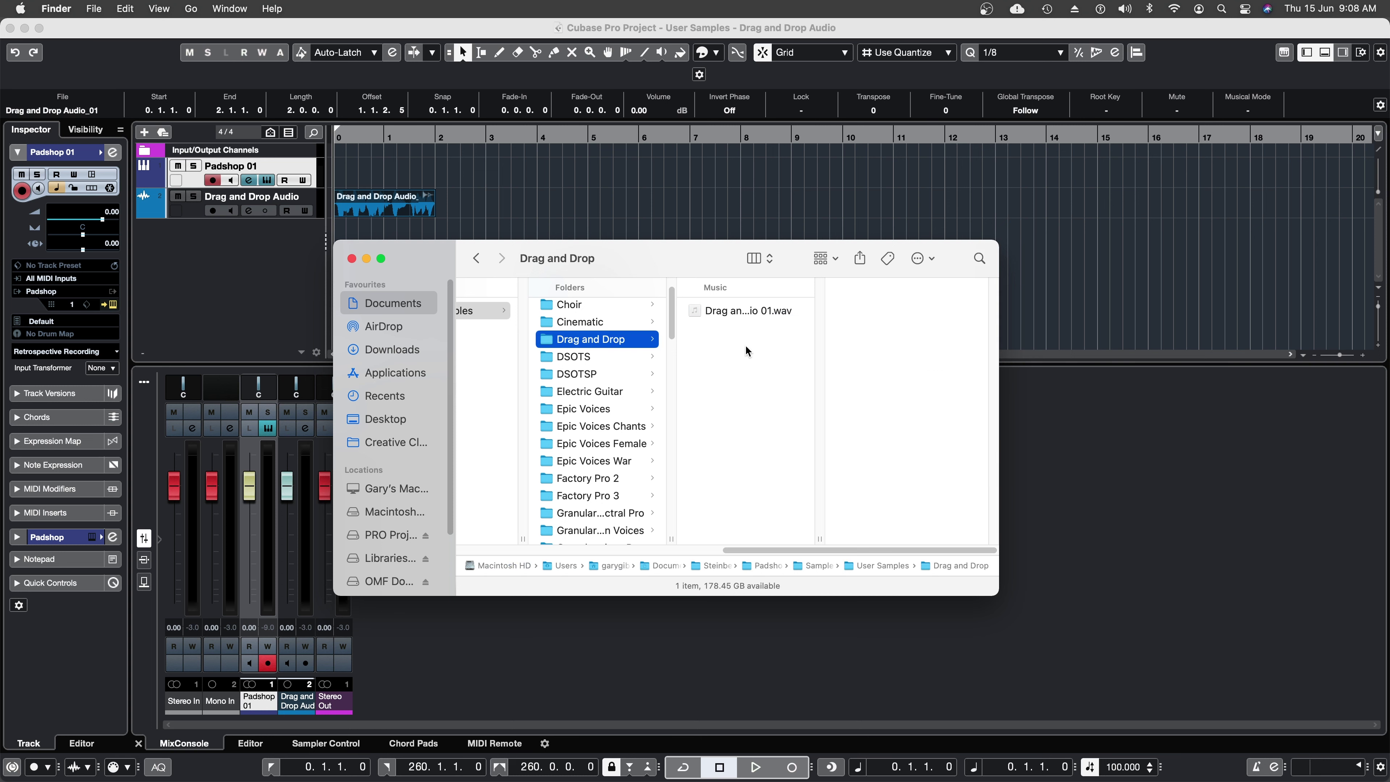
click(745, 312)
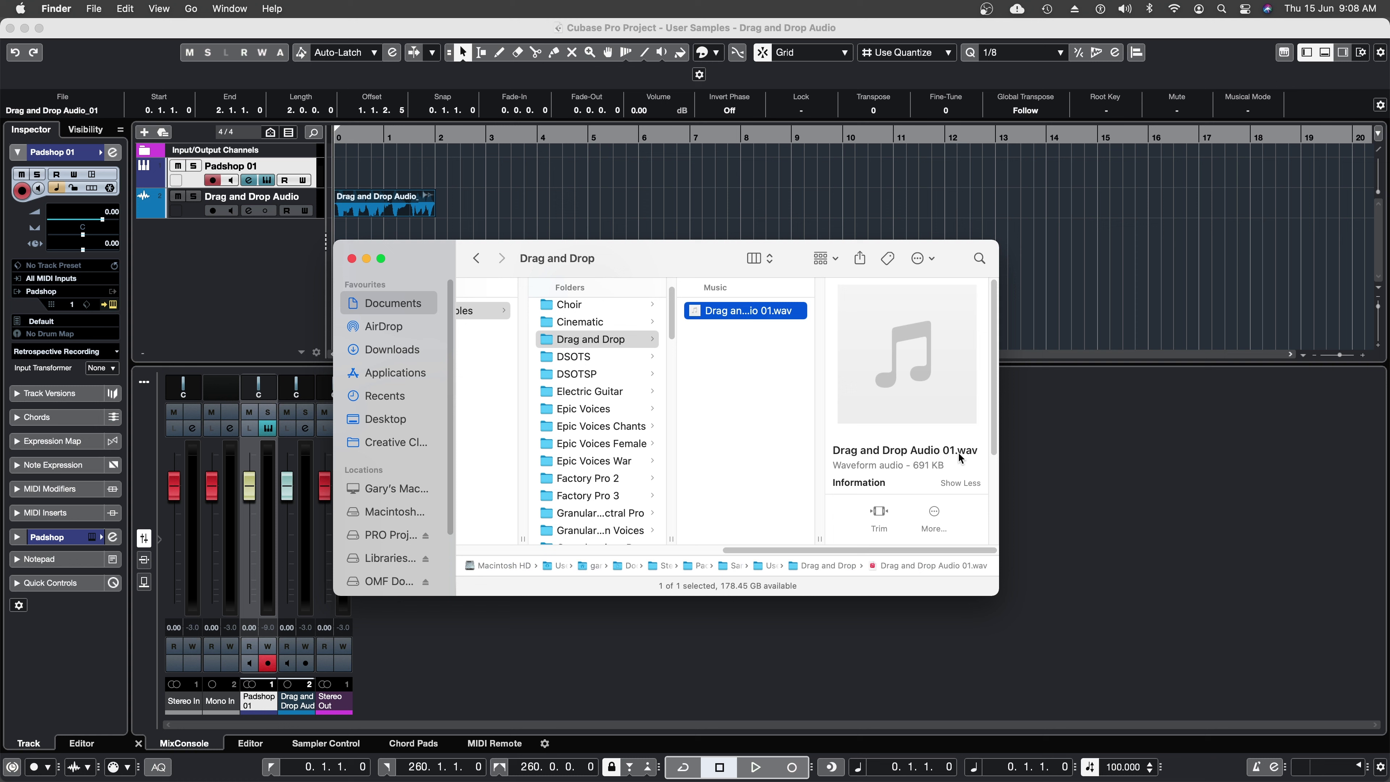
Switch to Cubase's Padshop 2 editor and reload Audio_01-Normalize from User Samples.
click(202, 296)
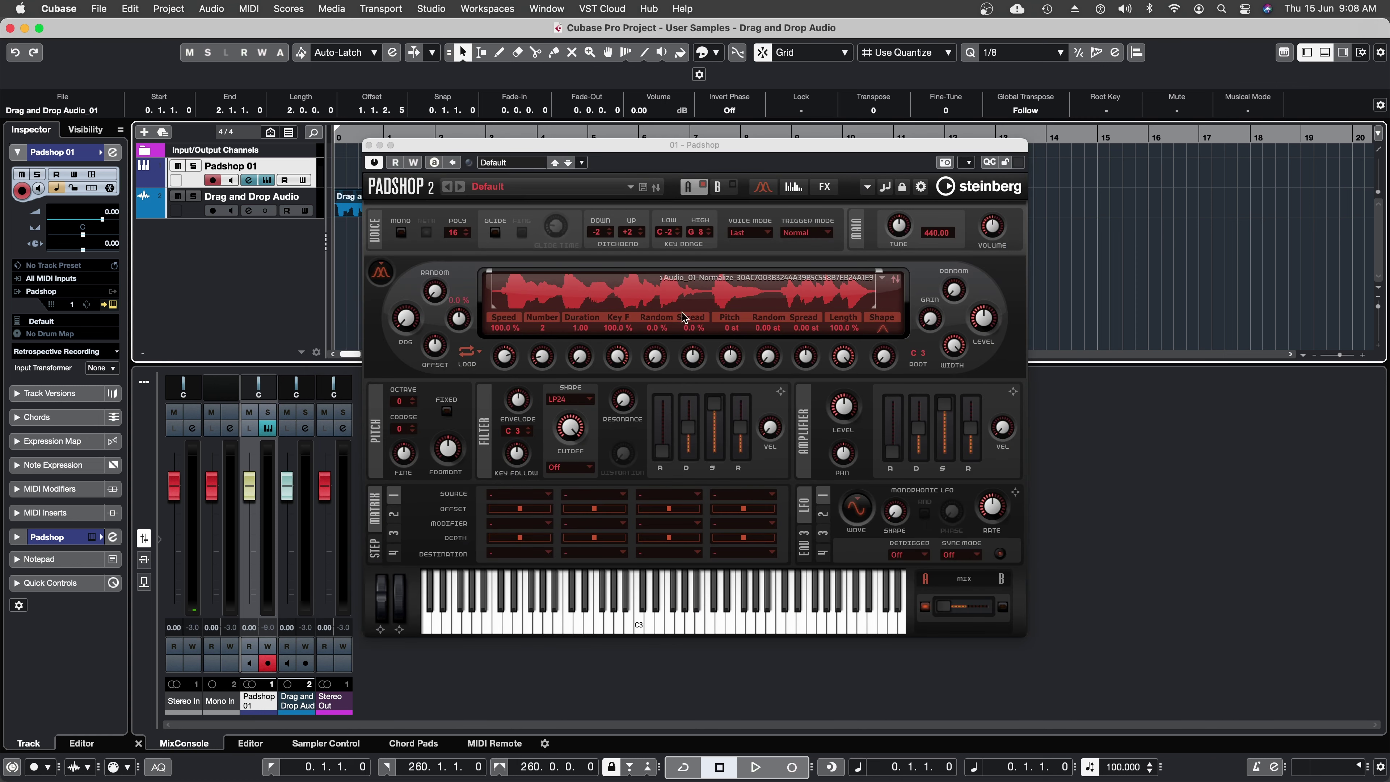
click(883, 278)
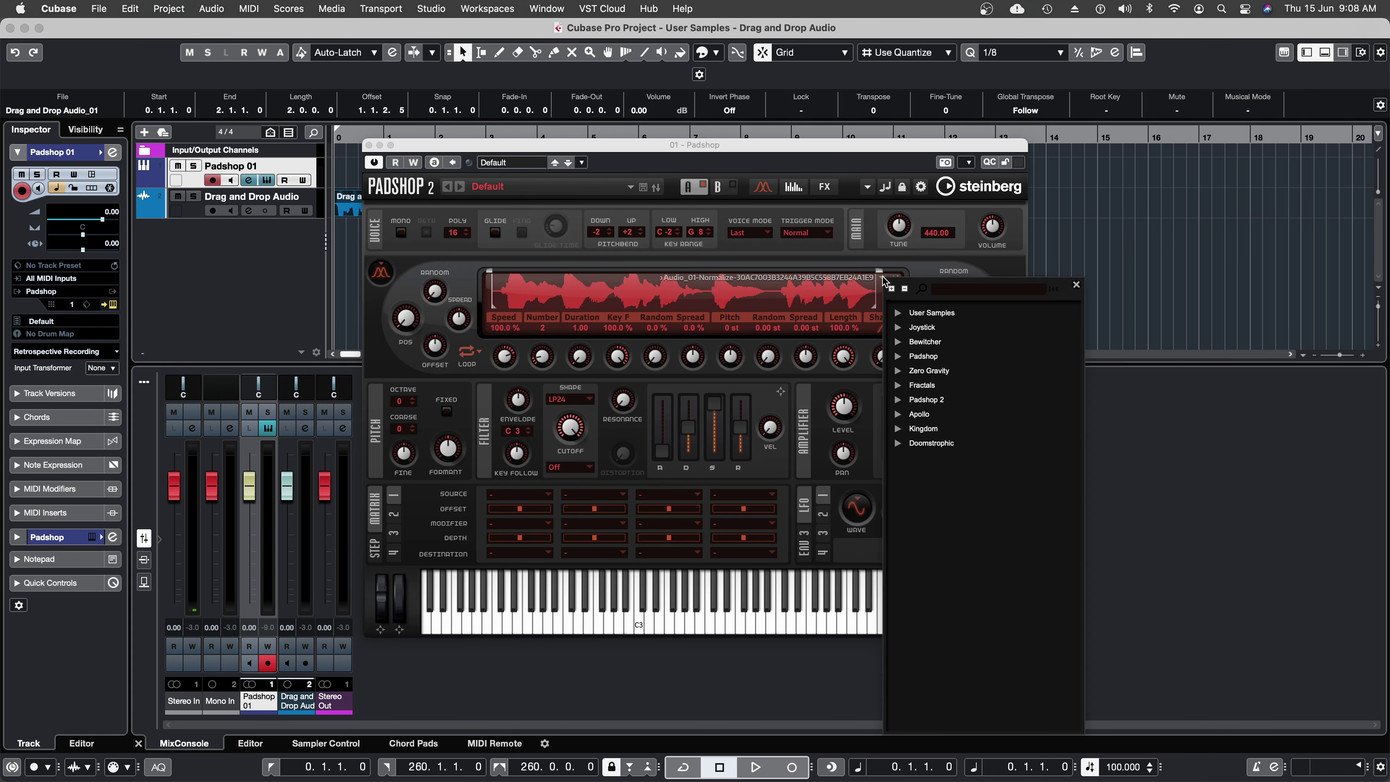
click(897, 313)
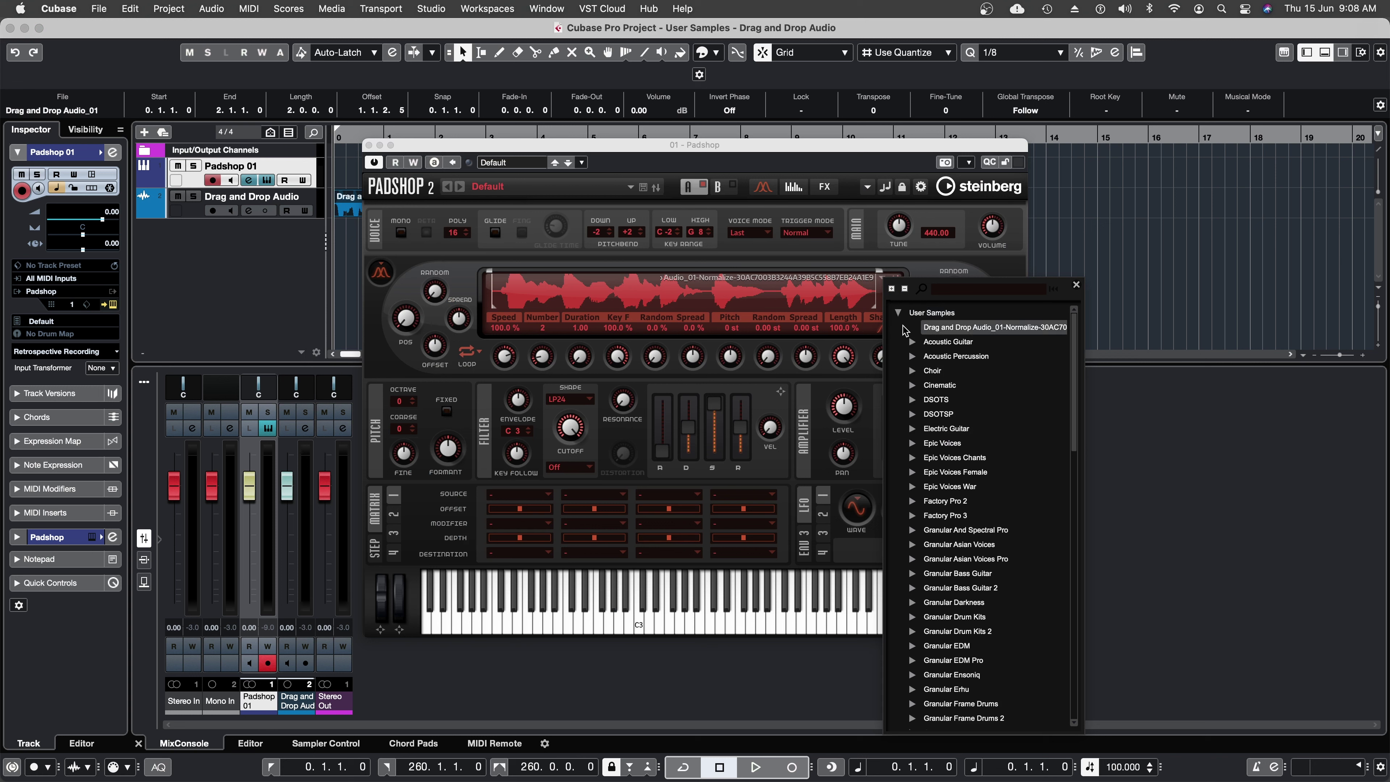
click(992, 329)
double_click(994, 335)
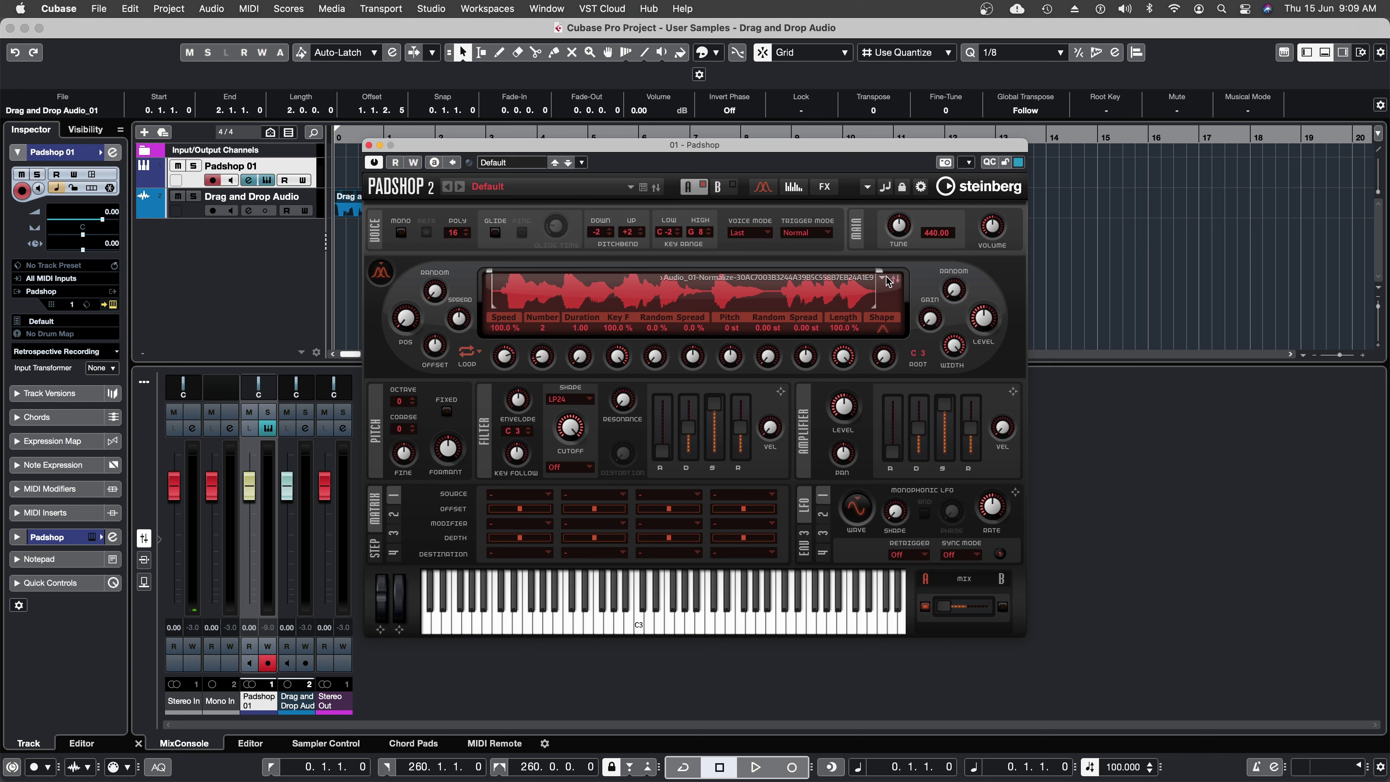
Load Drag and Drop Audio 01.wav from Documents › Steinberg › Padshop › Samples › User Samples › Drag and Drop.
click(895, 281)
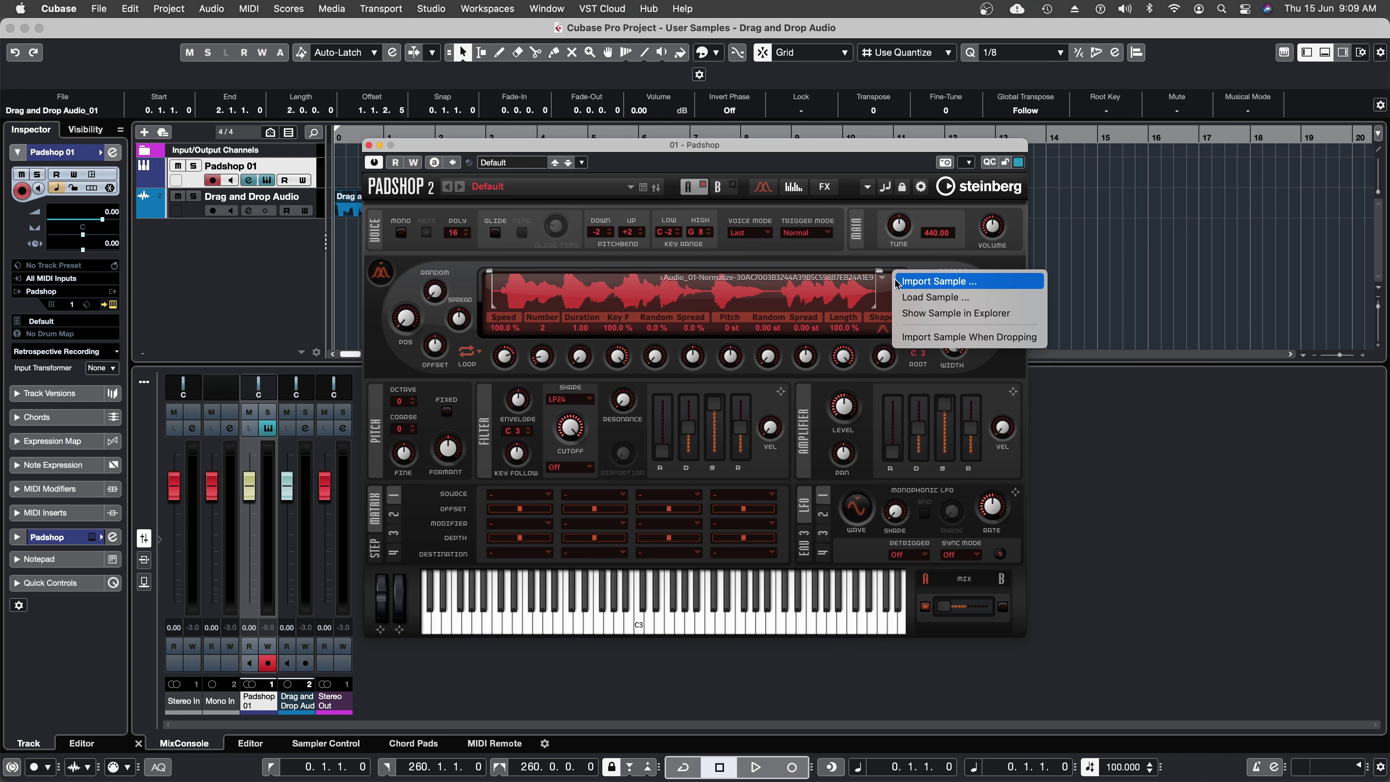
click(914, 298)
click(56, 84)
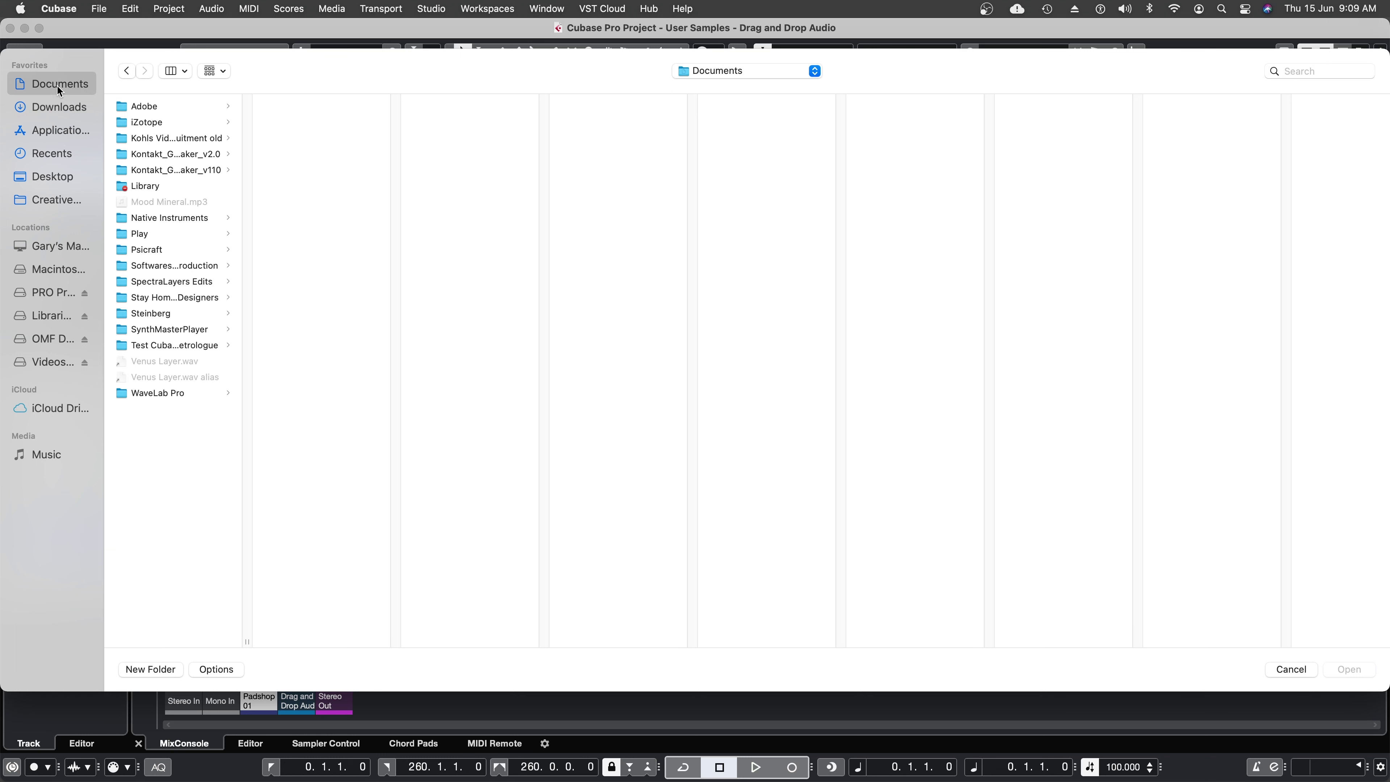
click(165, 314)
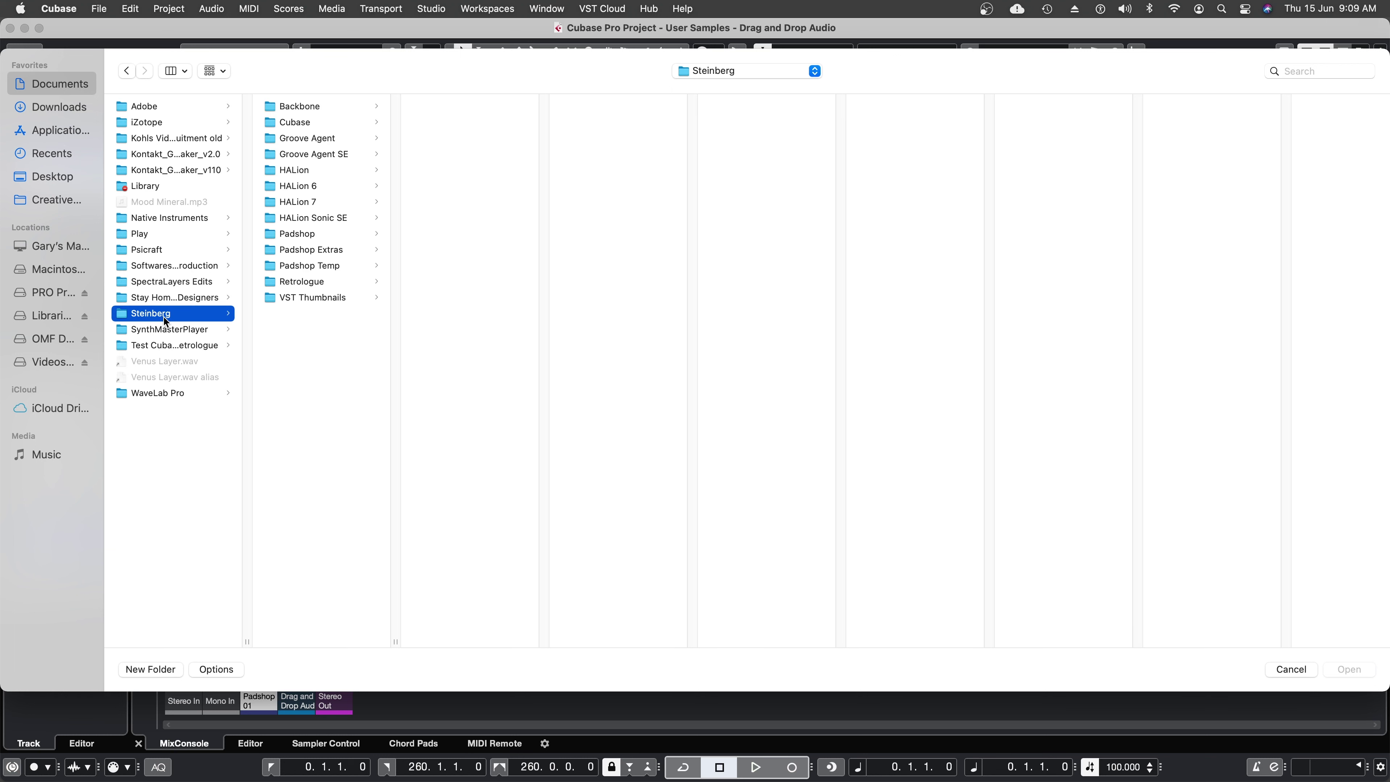
click(329, 236)
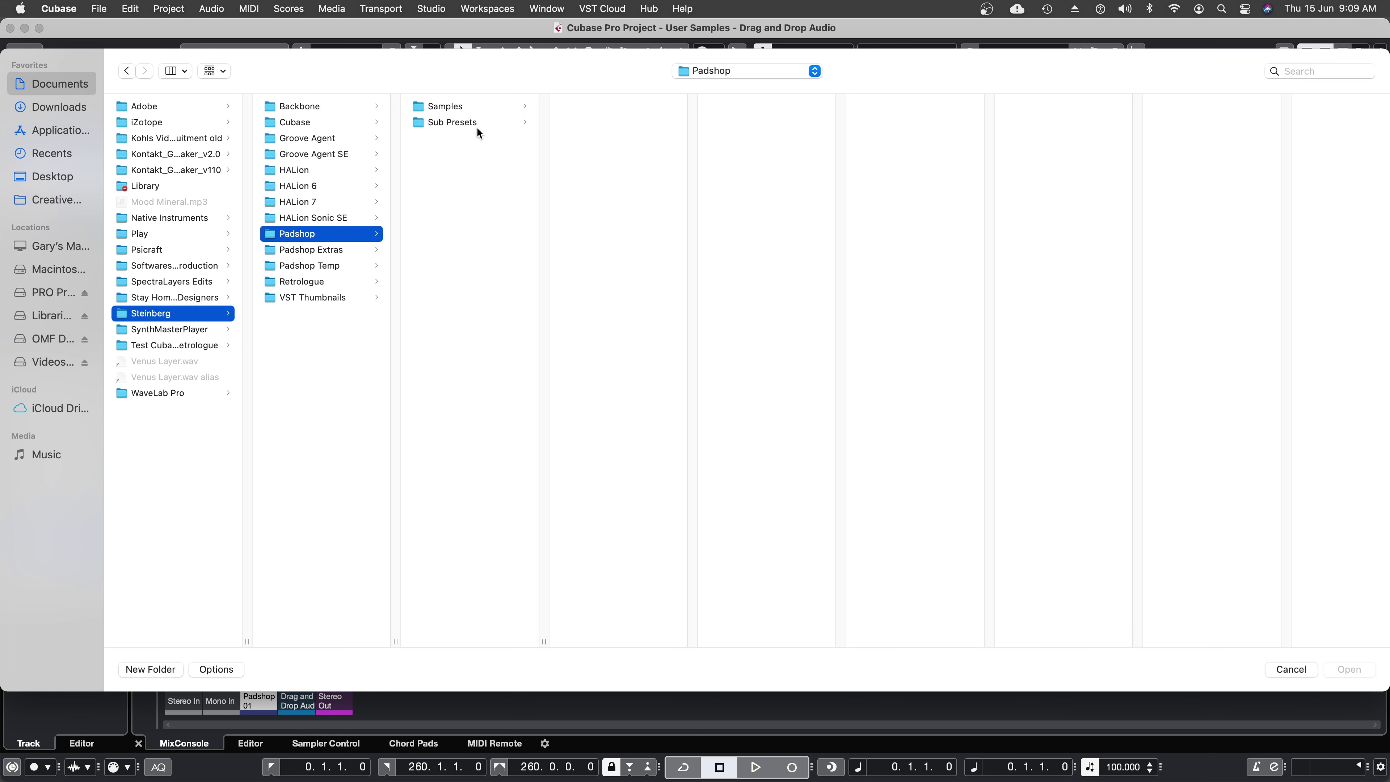
click(472, 107)
click(582, 108)
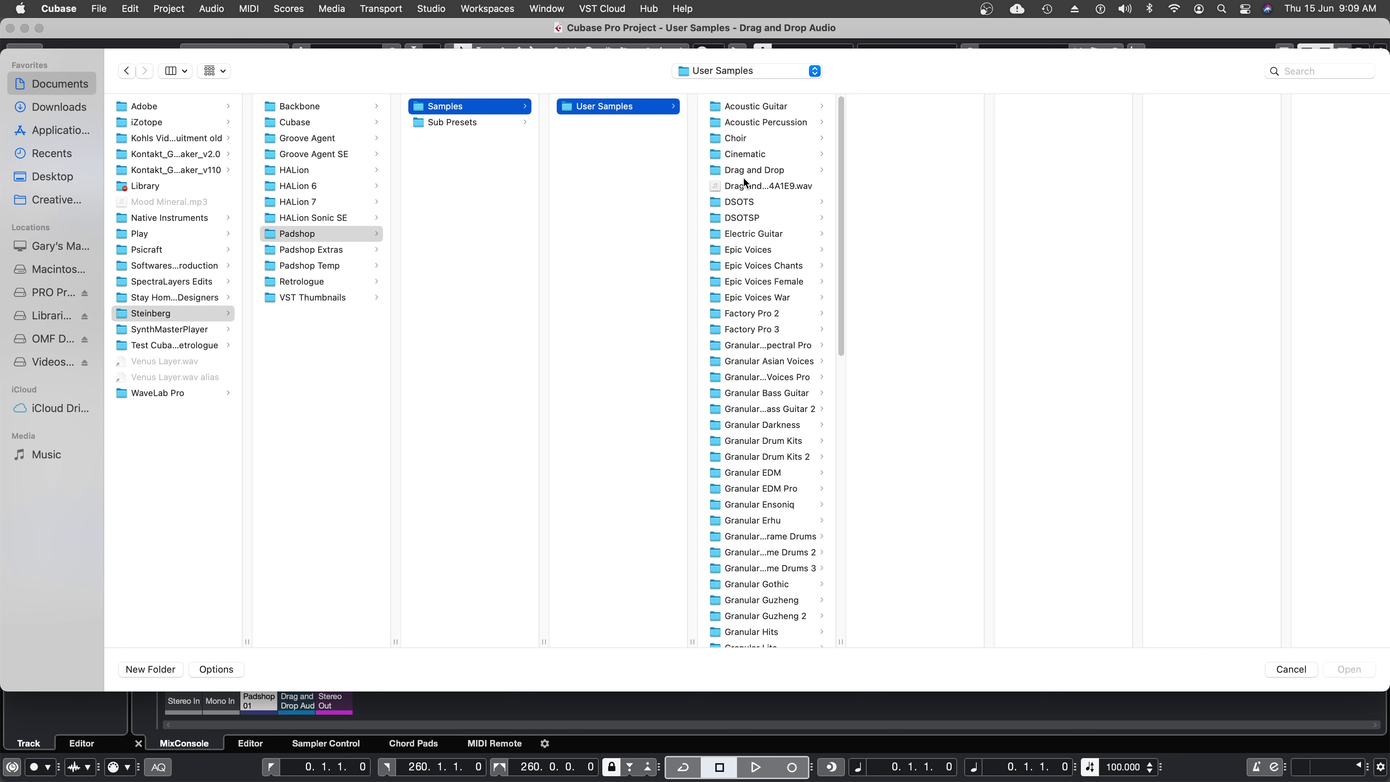
click(756, 171)
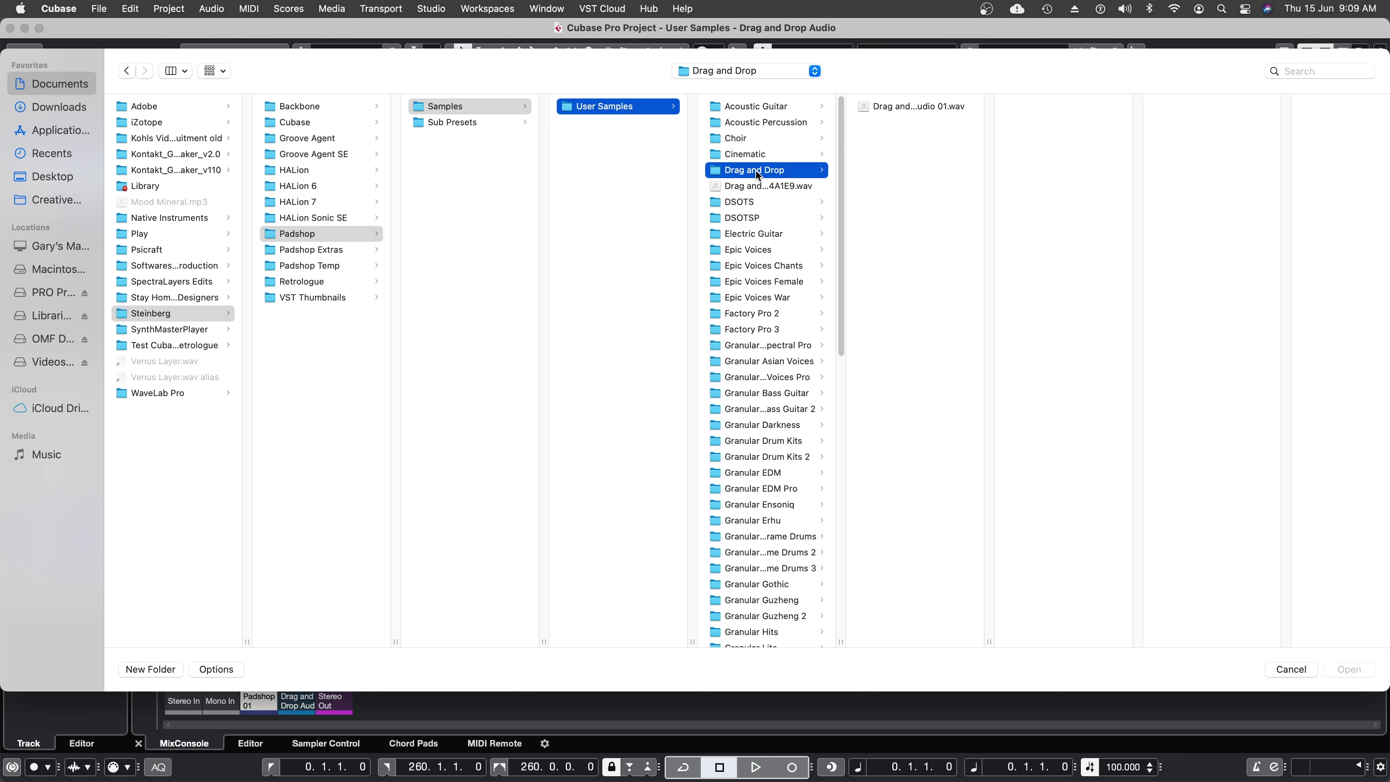
click(916, 106)
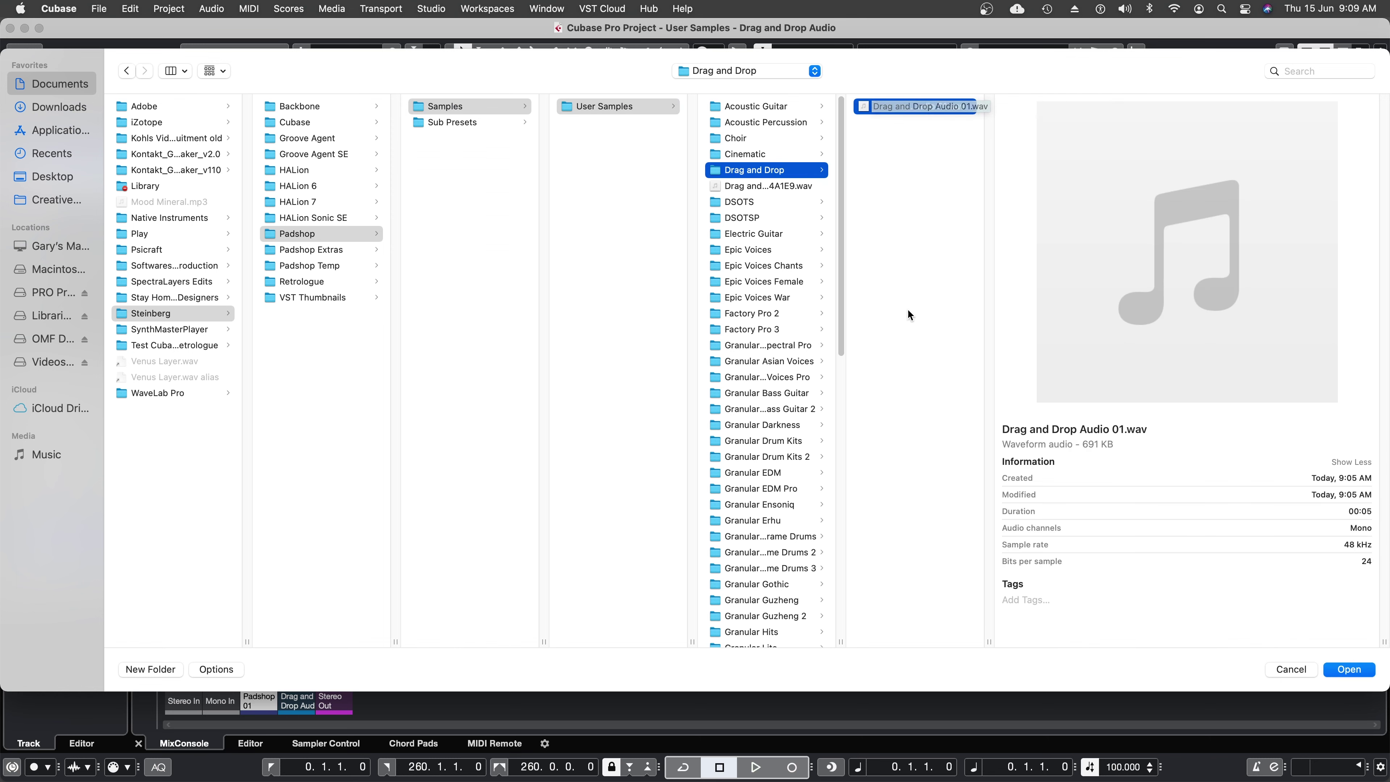
click(1338, 667)
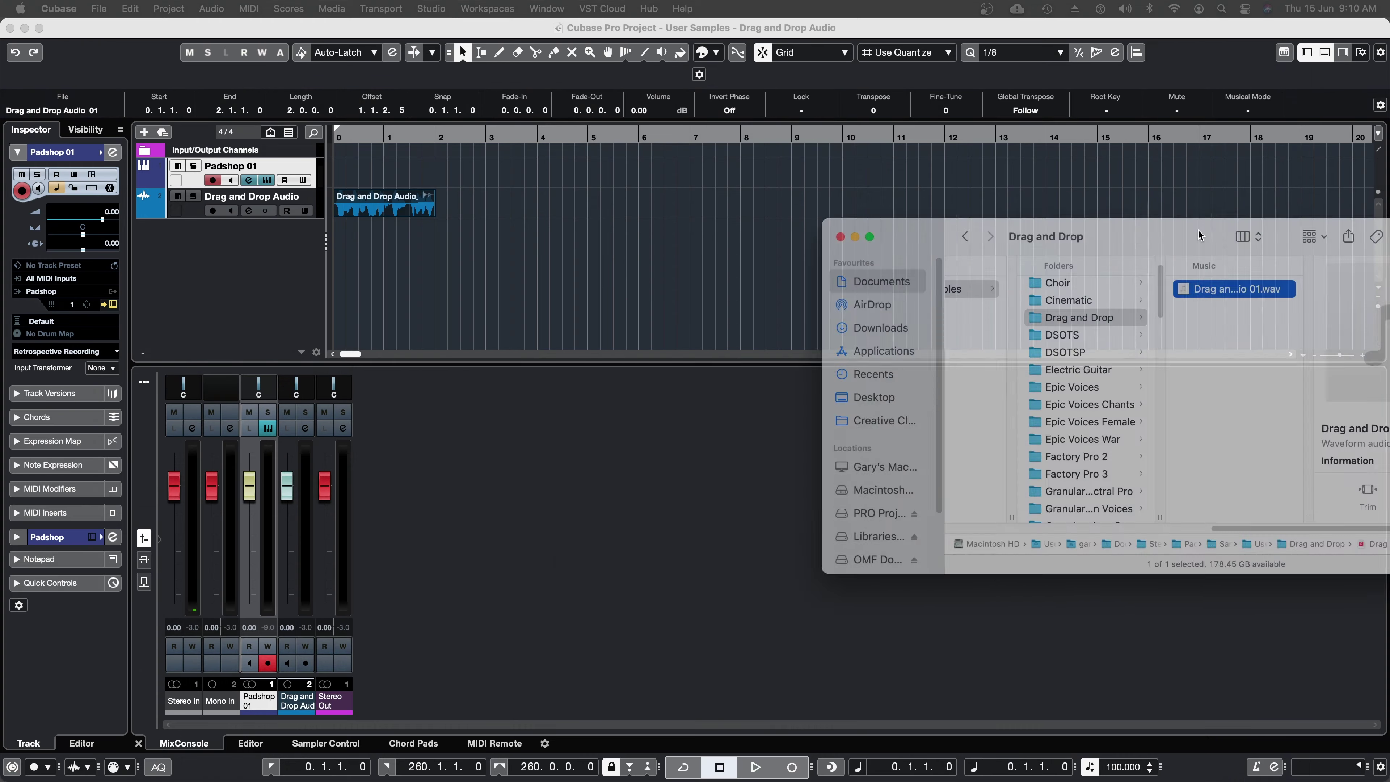
Move the original Audio_01-Normalize .wav in User Samples to the Bin.
drag(785, 182, 746, 184)
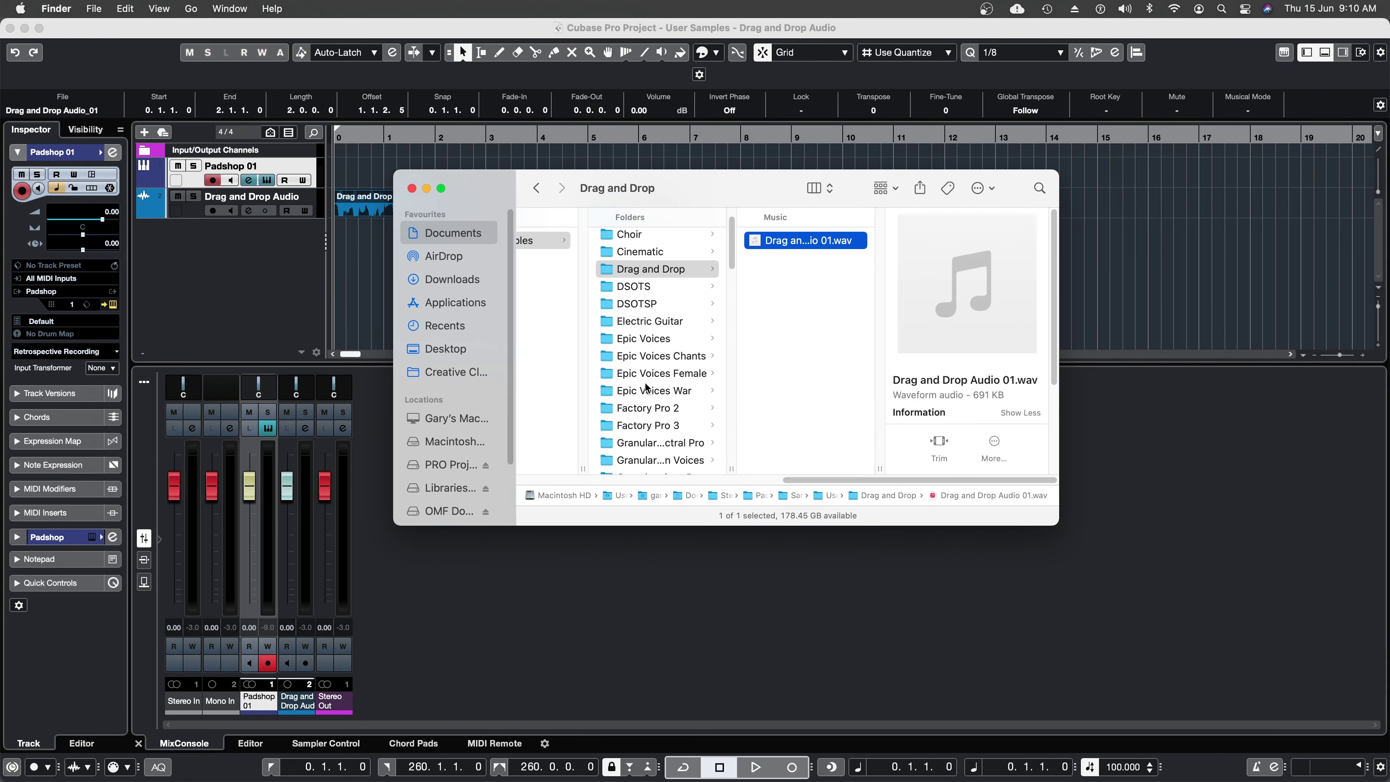
scroll(646, 388, down, 15)
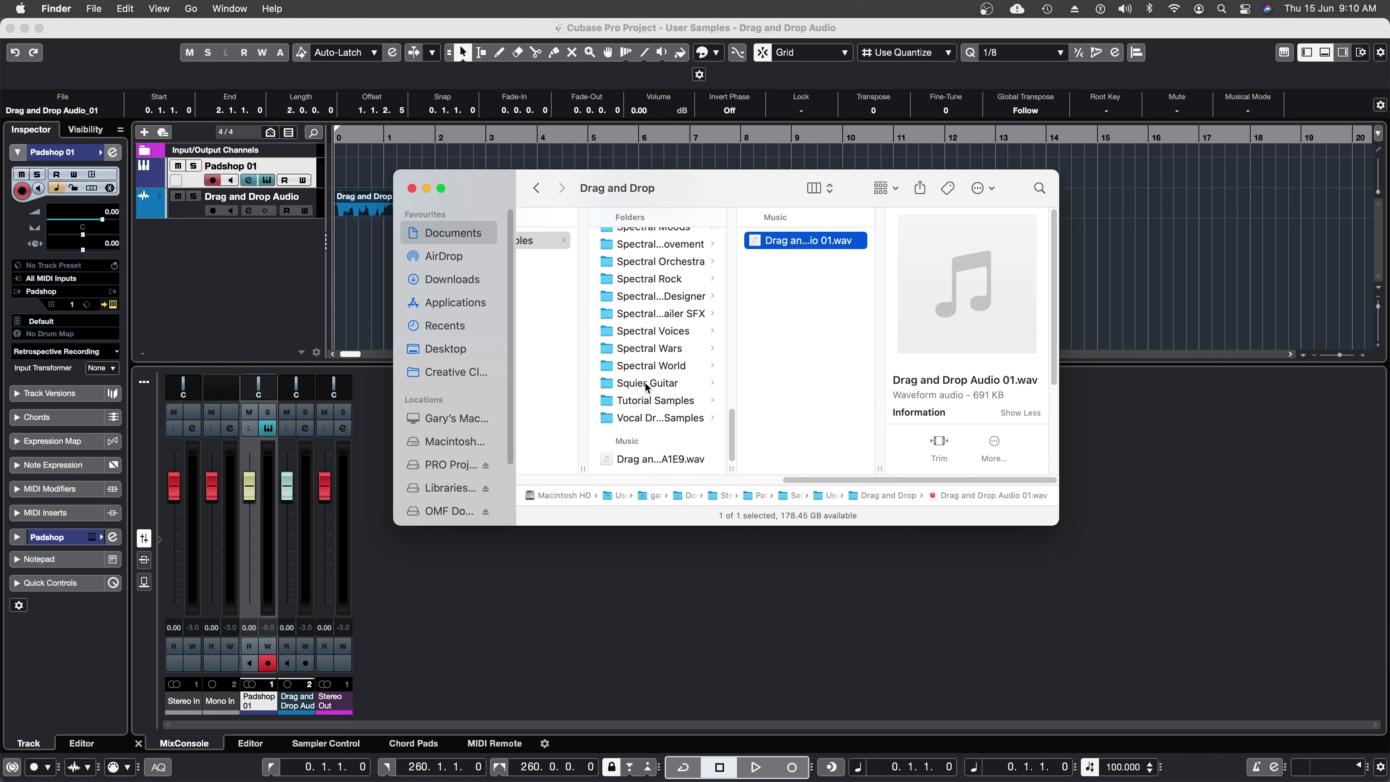
click(659, 461)
right_click(658, 464)
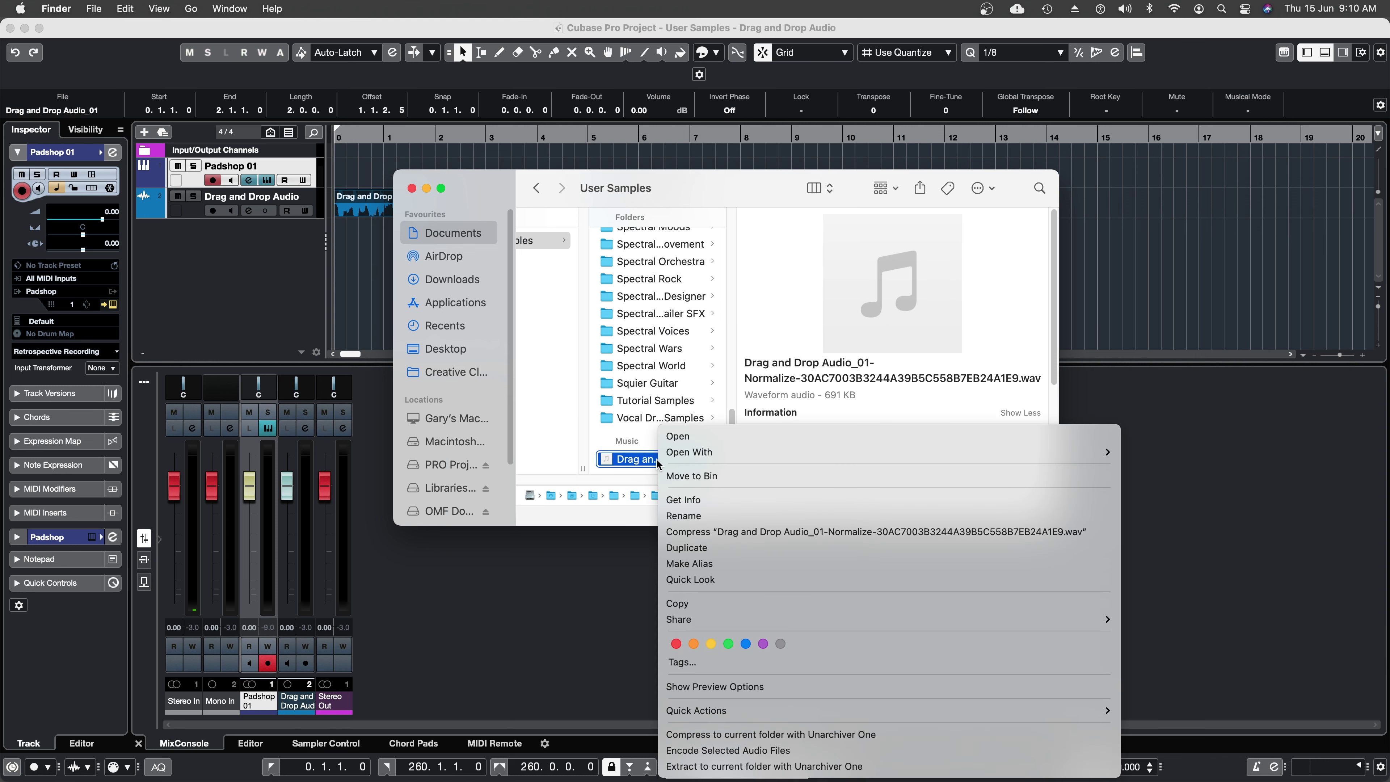
click(678, 476)
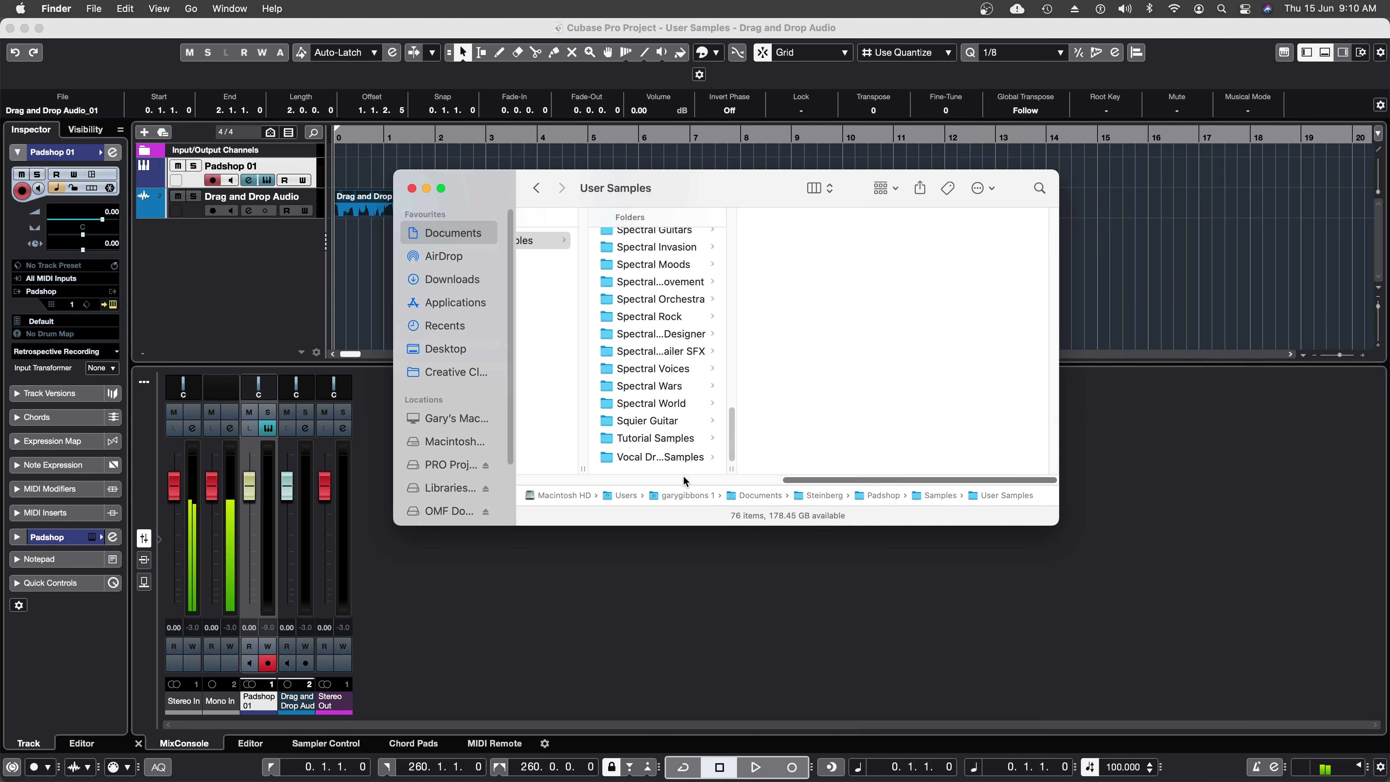
Open the Drag and Drop folder and widen the column to show Drag and Drop Audio 01.wav.
drag(733, 430, 733, 230)
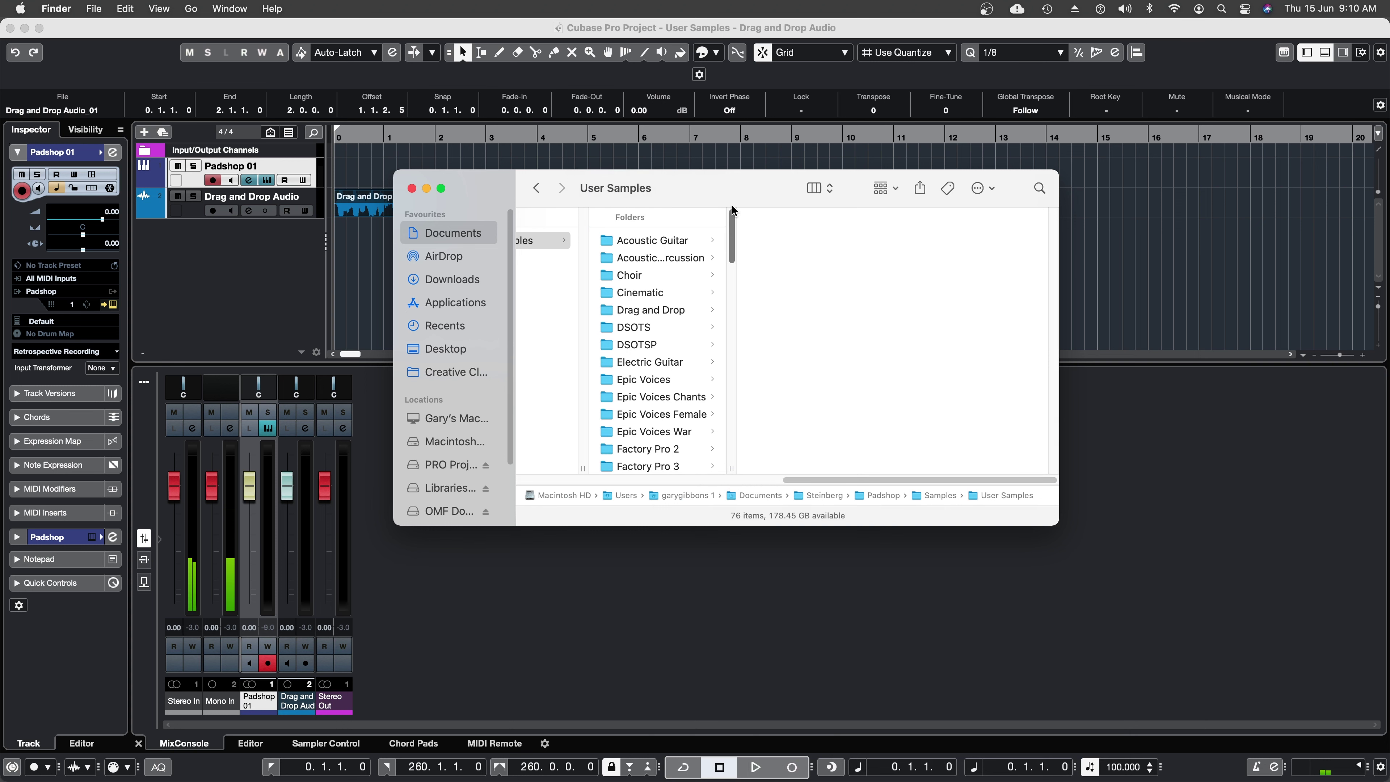
click(673, 310)
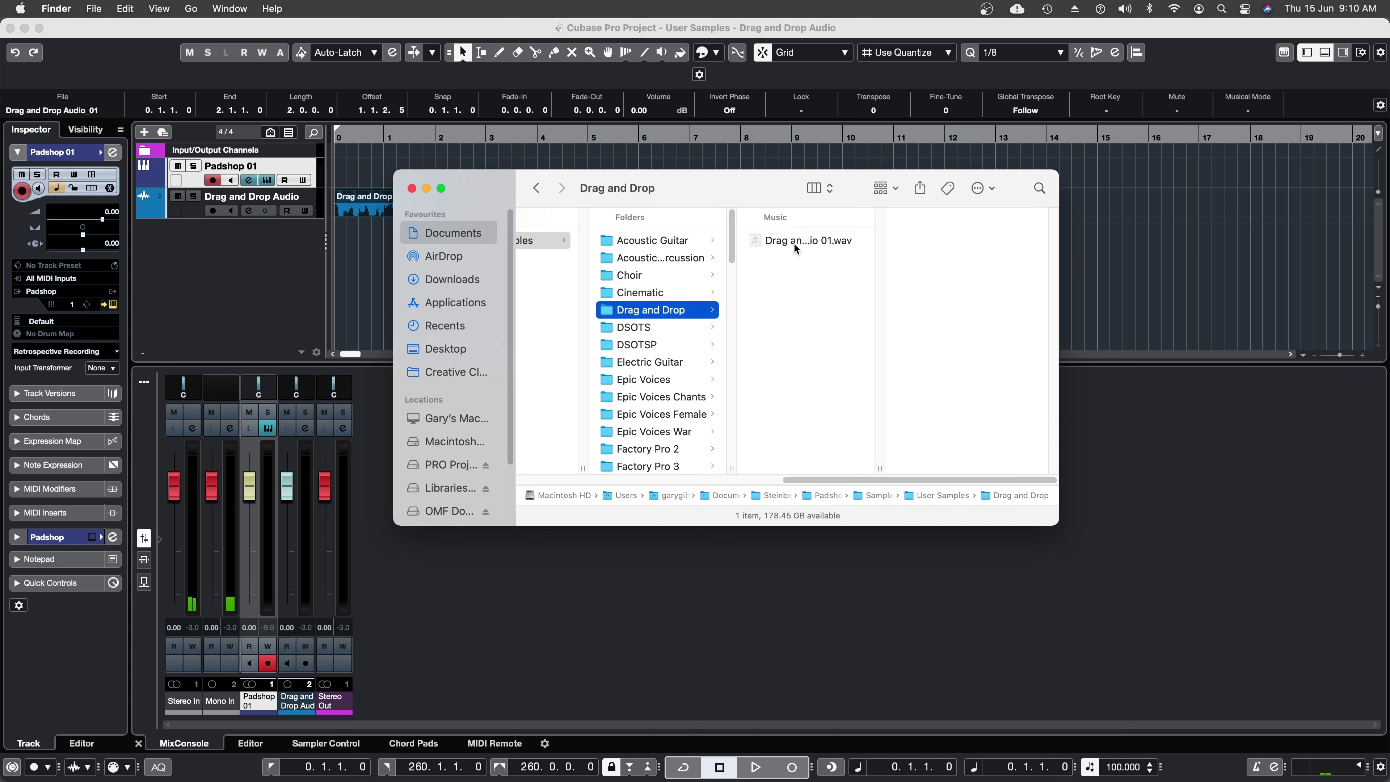
drag(880, 469, 999, 470)
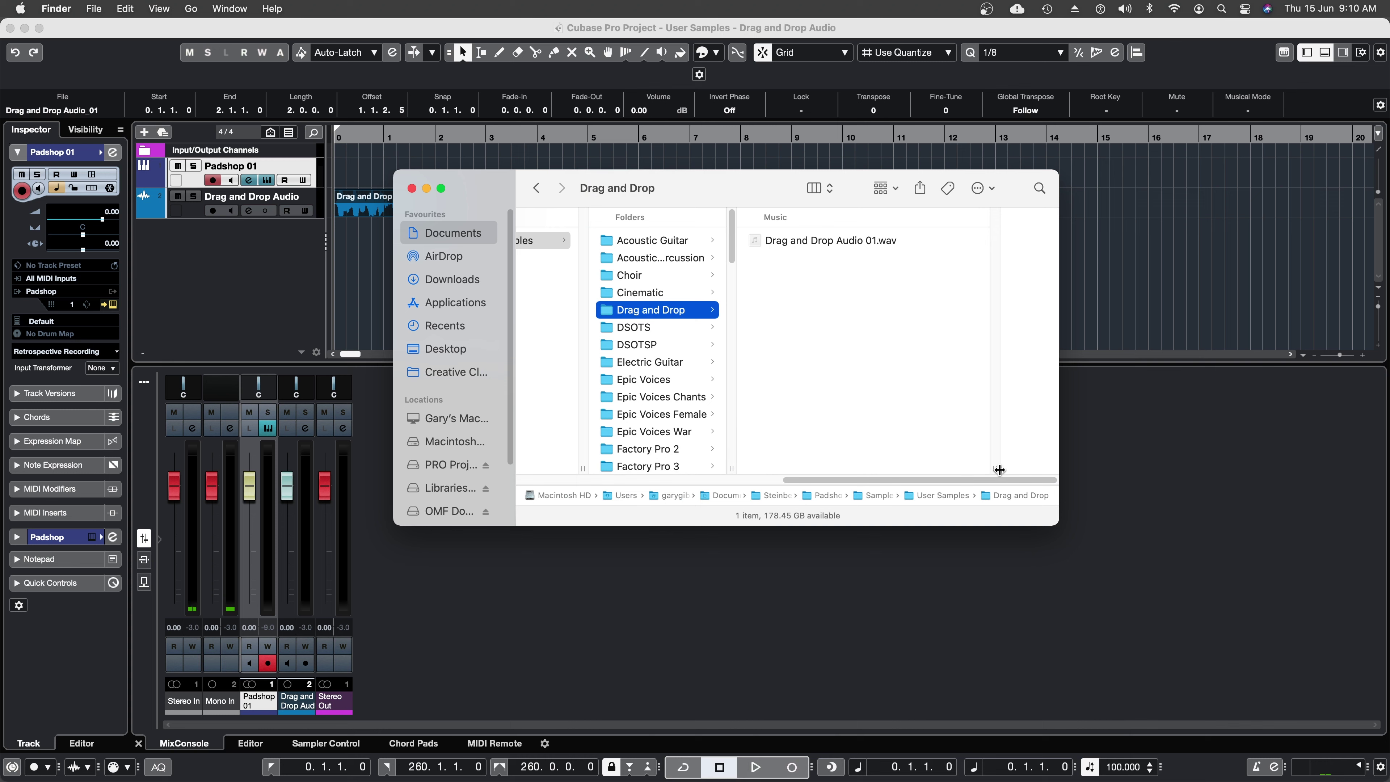